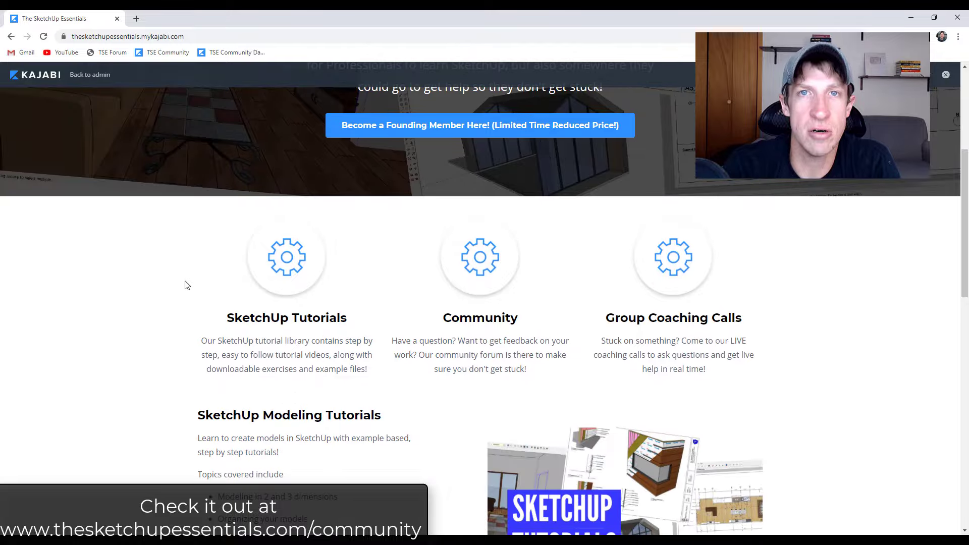
pyautogui.scroll(-2, 186, 283)
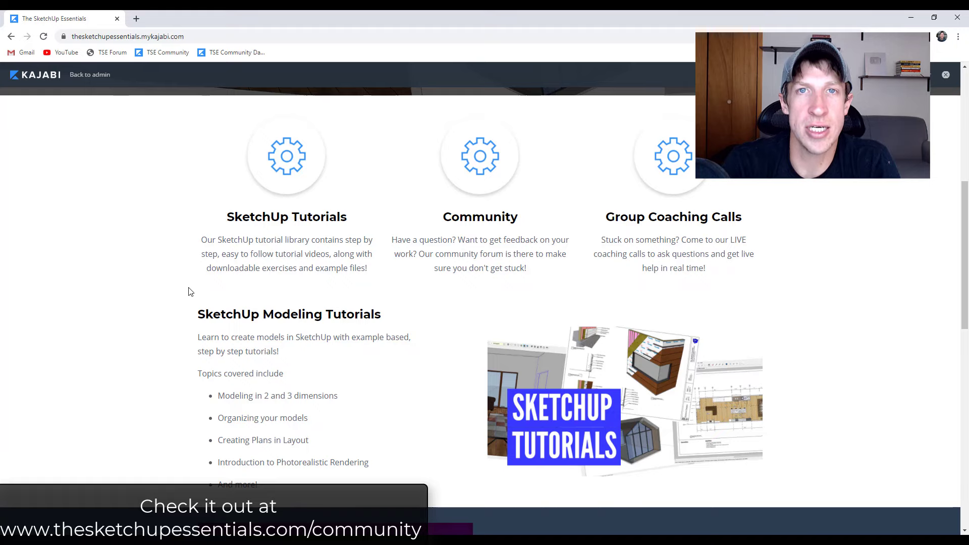
pyautogui.scroll(-7, 191, 294)
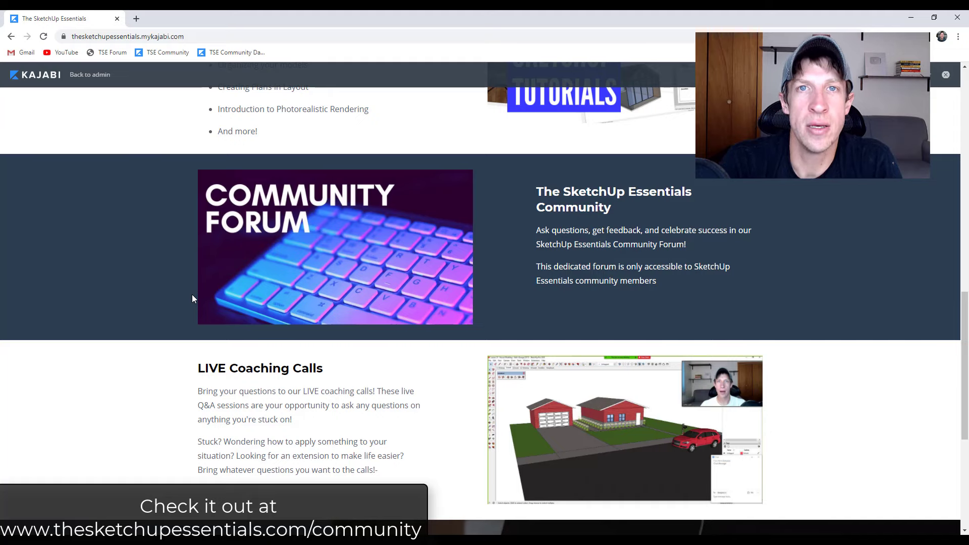
pyautogui.scroll(-4, 194, 300)
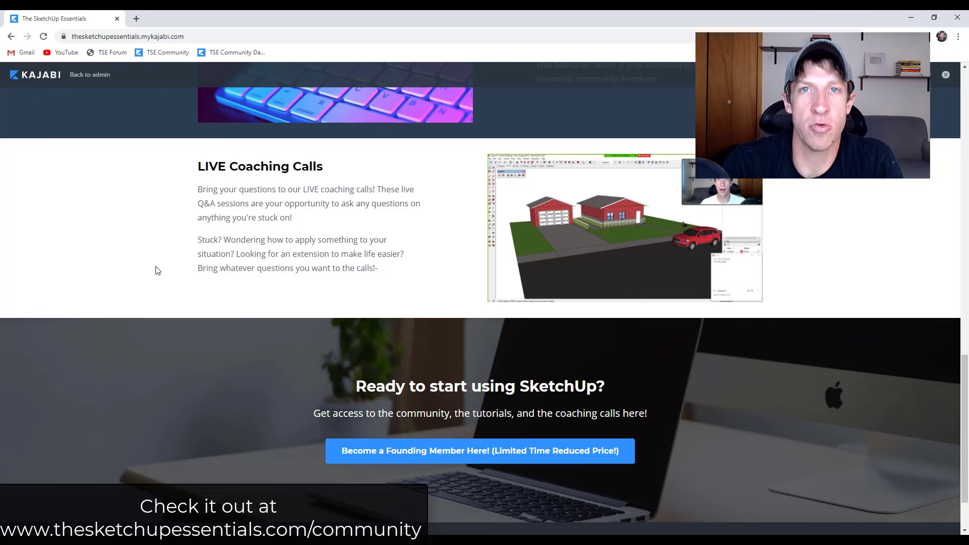
pyautogui.scroll(-2, 161, 308)
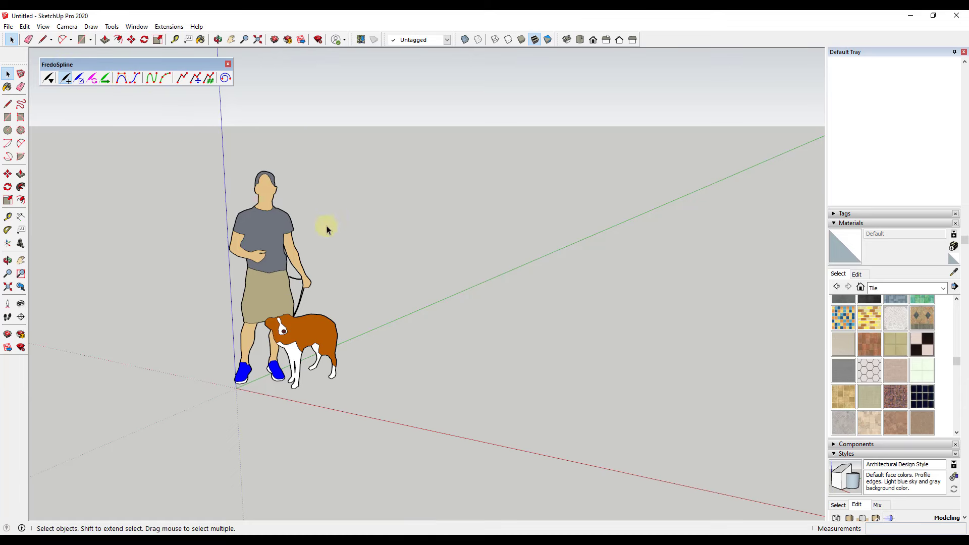
# Draw a closed, organic peanut-shaped FredoSpline Bezier Nurbs curve with about 14 control points on the ground beside the figure
pyautogui.moveTo(423, 286); pyautogui.dragTo(302, 205, button='middle')
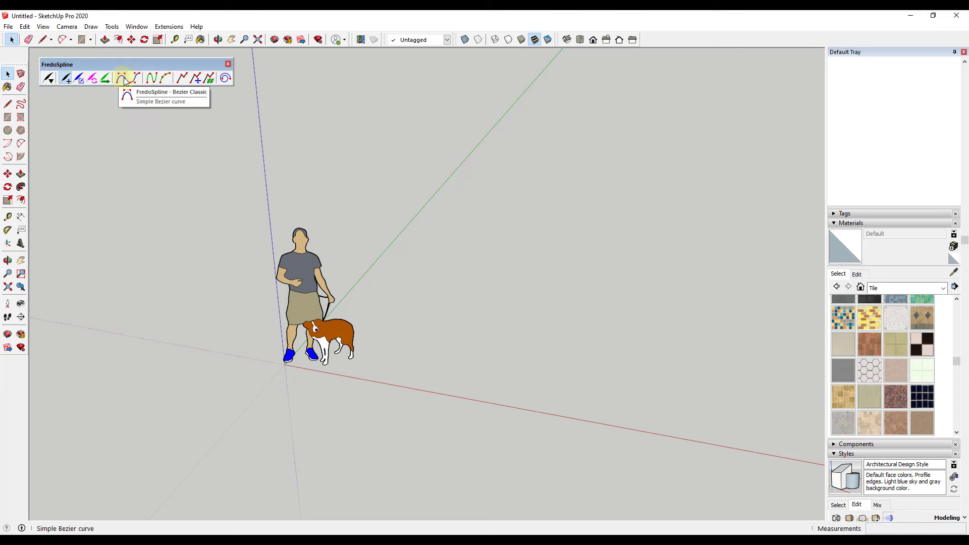
pyautogui.click(137, 80)
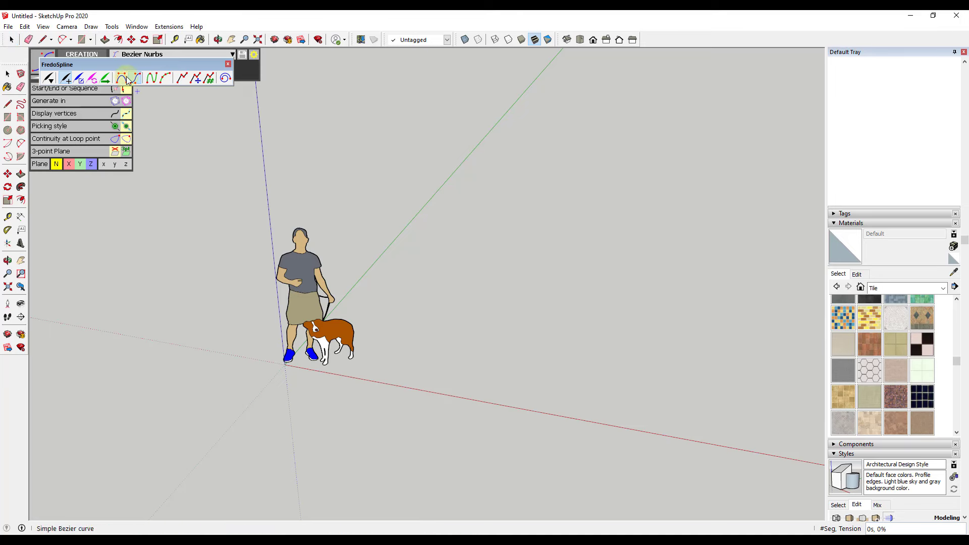
pyautogui.moveTo(122, 64); pyautogui.dragTo(225, 95)
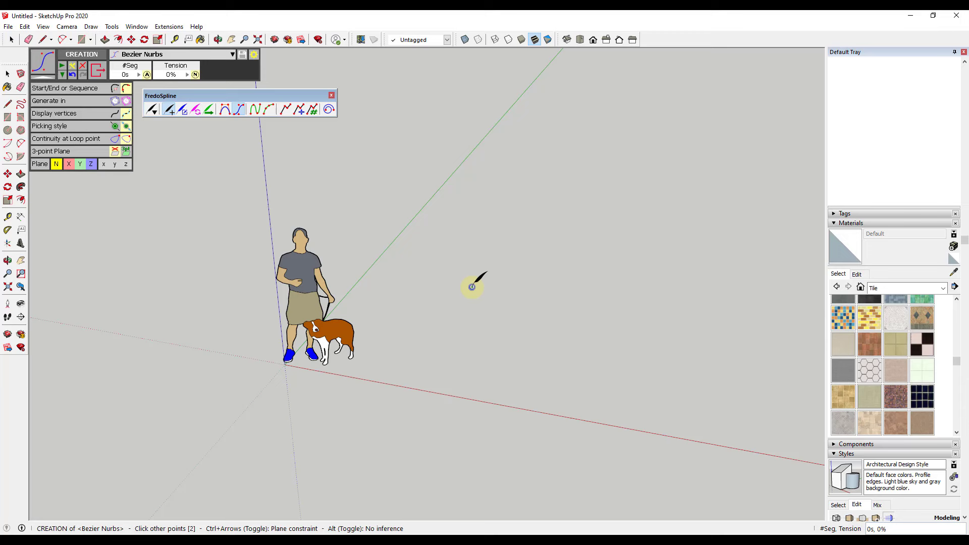
pyautogui.click(472, 287)
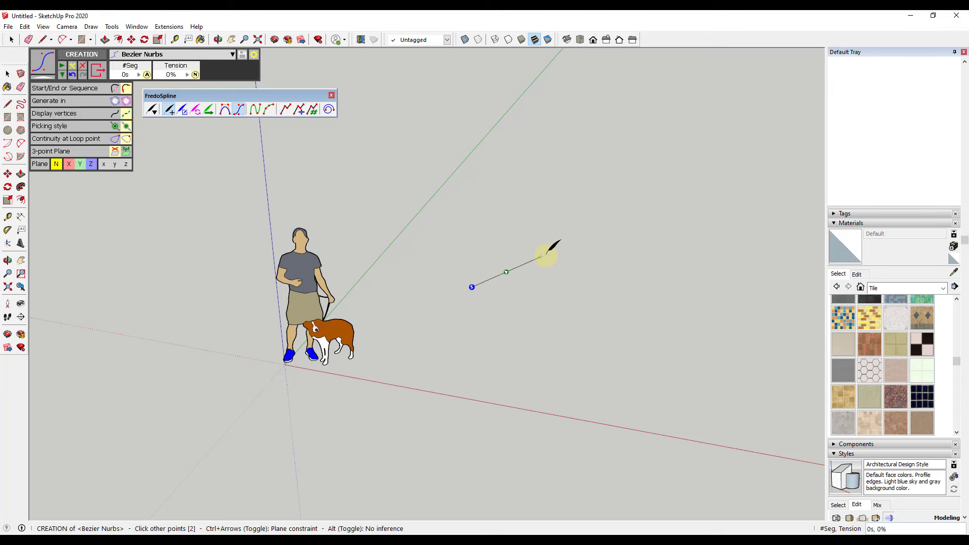
pyautogui.click(560, 243)
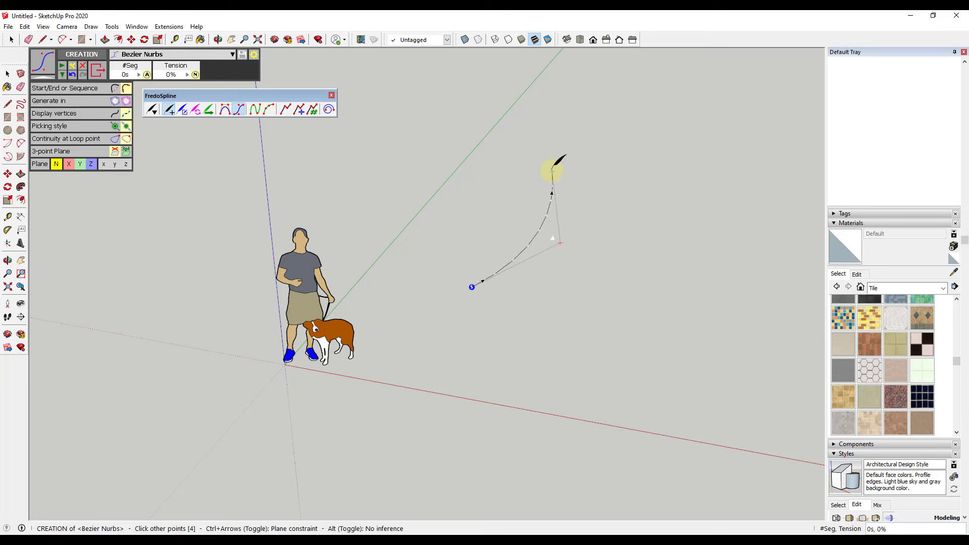
pyautogui.click(552, 171)
pyautogui.click(599, 120)
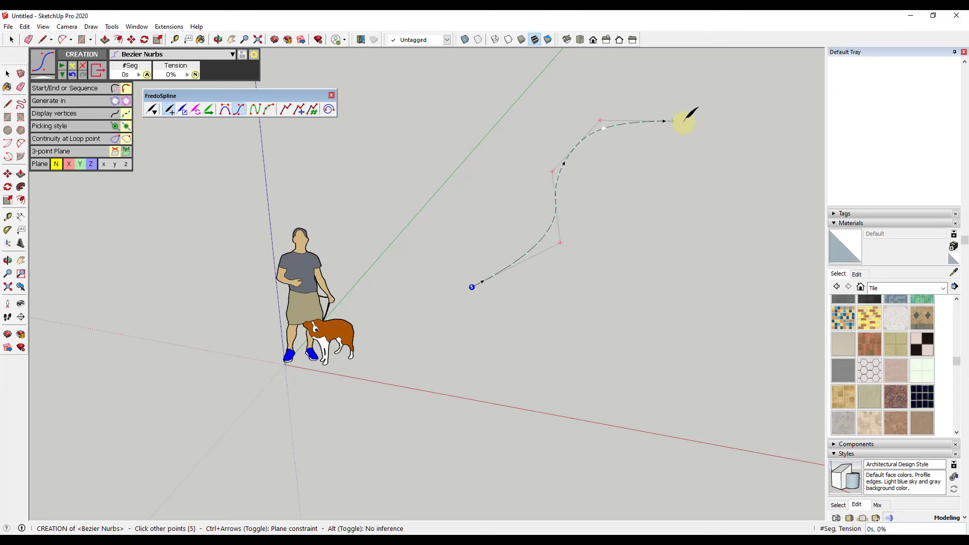
pyautogui.click(707, 134)
pyautogui.click(765, 180)
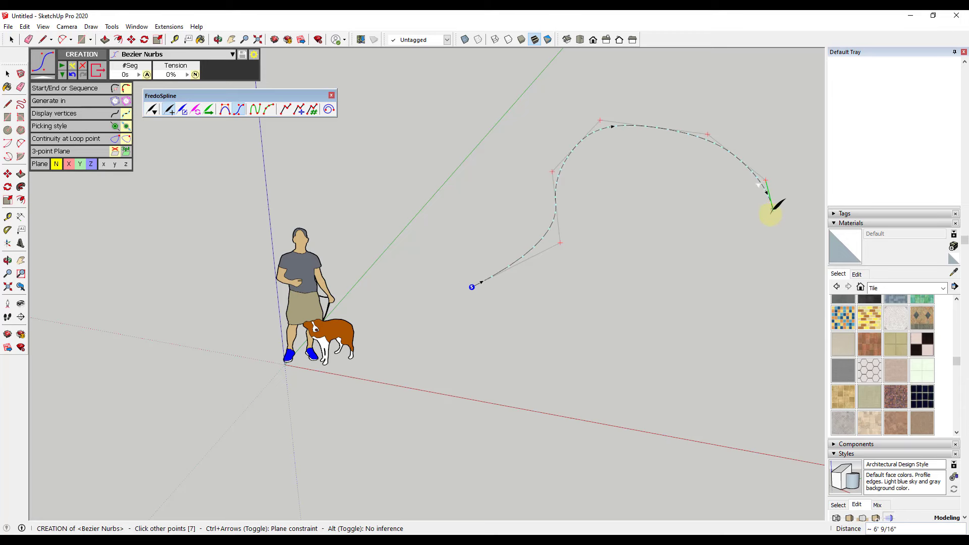
pyautogui.click(772, 226)
pyautogui.click(726, 273)
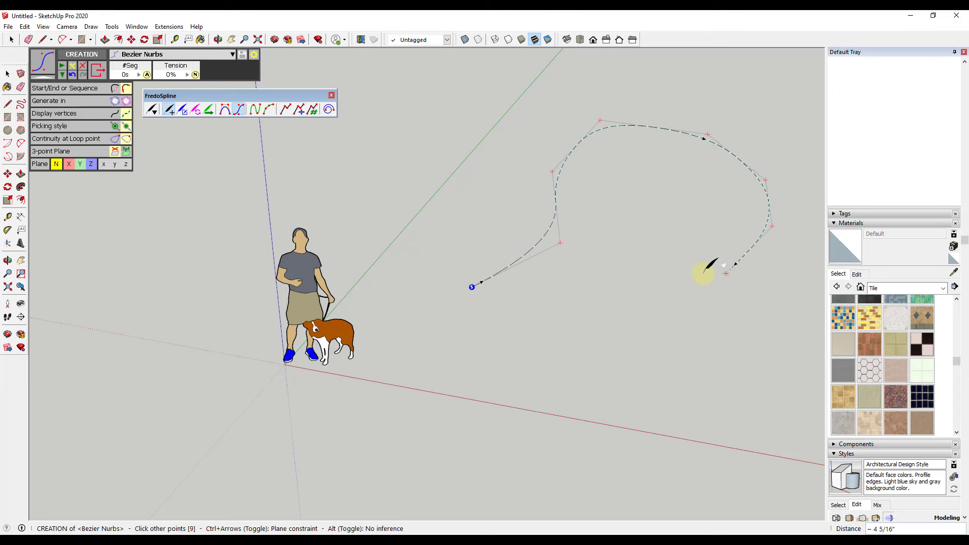
pyautogui.click(656, 280)
pyautogui.click(604, 305)
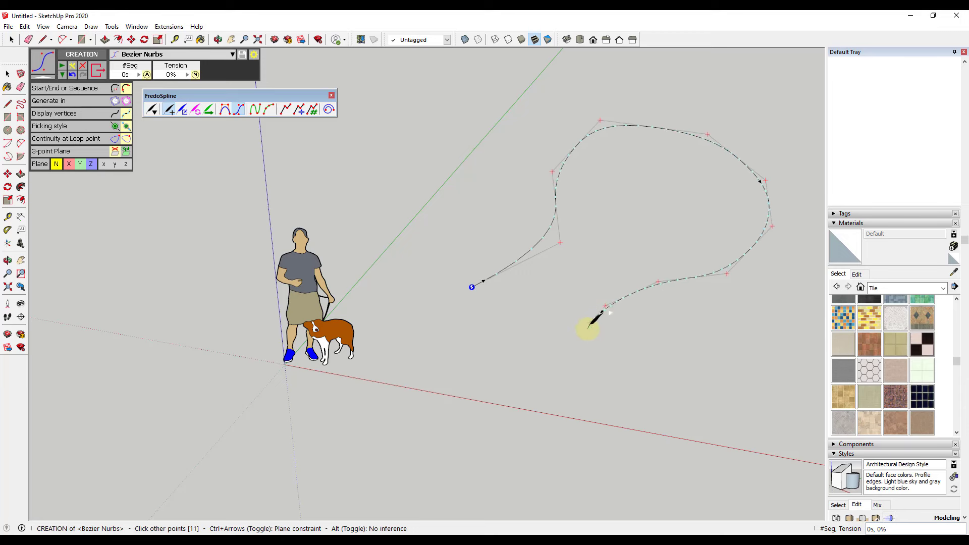
pyautogui.click(579, 349)
pyautogui.click(552, 395)
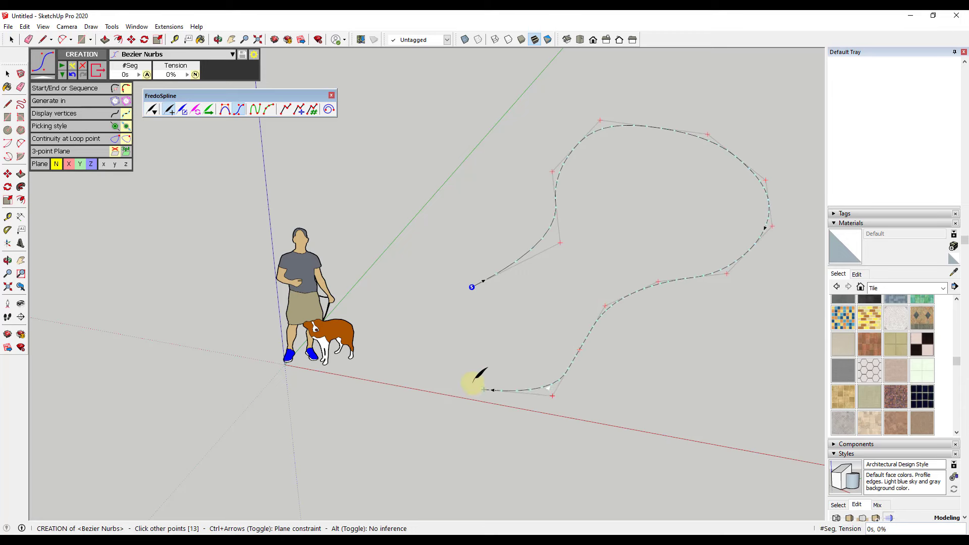
pyautogui.click(472, 381)
pyautogui.click(418, 331)
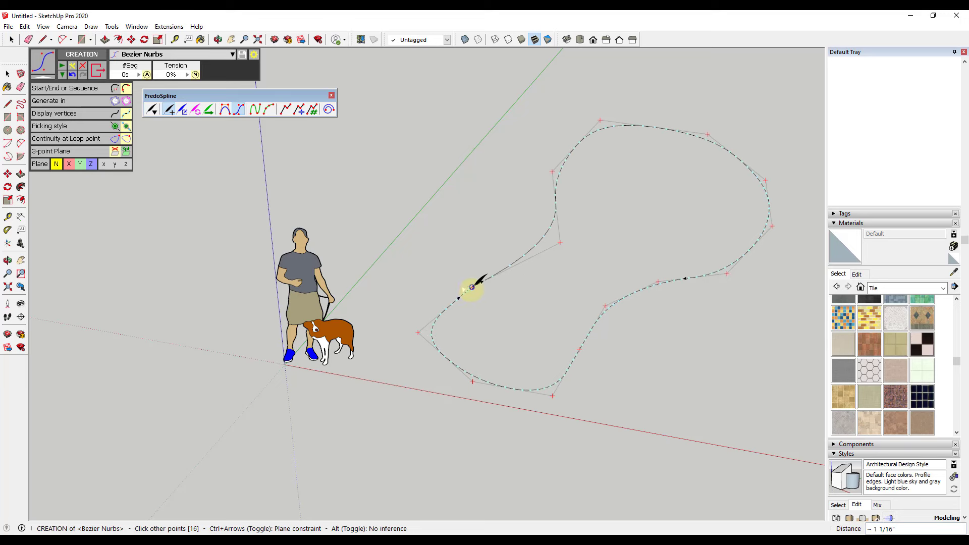
pyautogui.scroll(5, 471, 287)
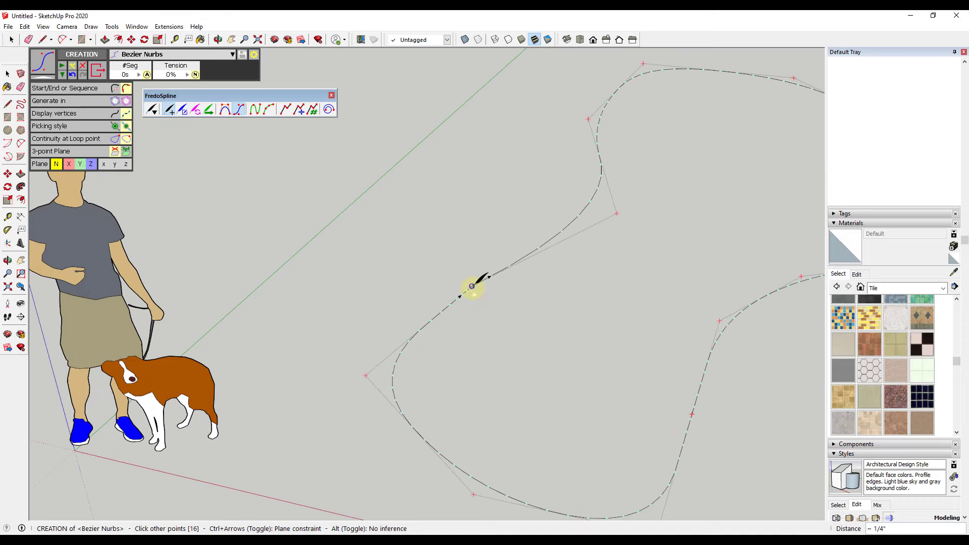
pyautogui.click(472, 287)
# Reshape the curve's side facing the figure by pulling its control points and loop start point toward the figure
pyautogui.scroll(-4, 519, 281)
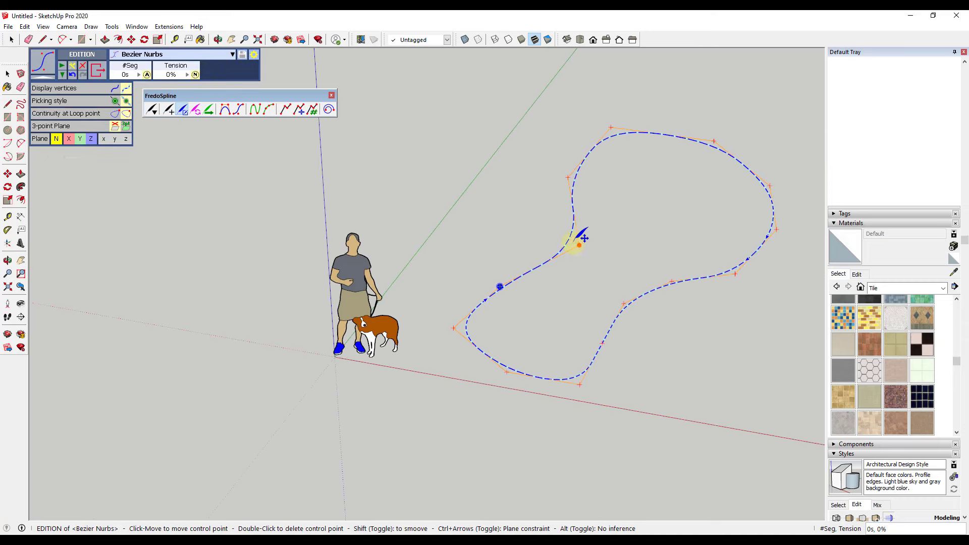
pyautogui.moveTo(574, 245); pyautogui.dragTo(546, 229)
pyautogui.moveTo(546, 229); pyautogui.dragTo(542, 227)
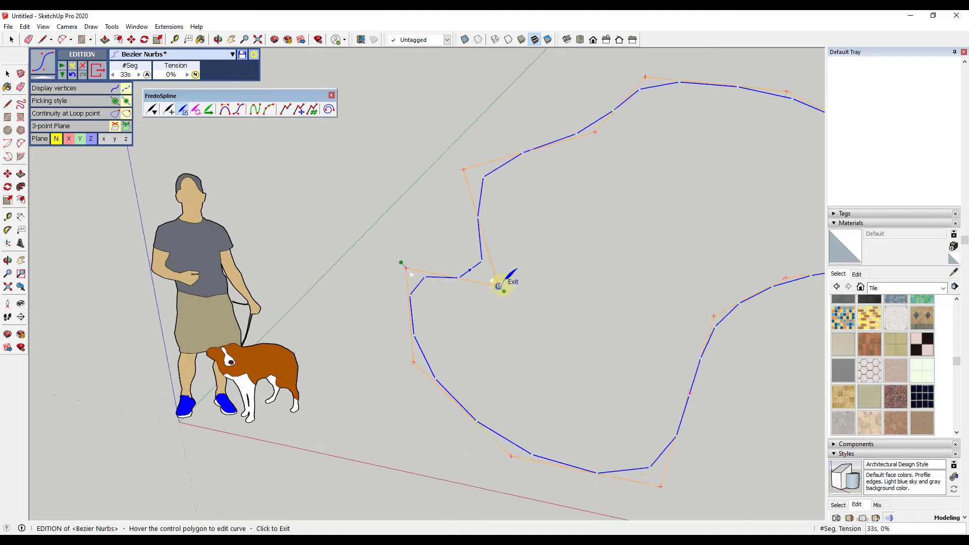
pyautogui.scroll(2, 497, 285)
pyautogui.moveTo(497, 286); pyautogui.dragTo(463, 241)
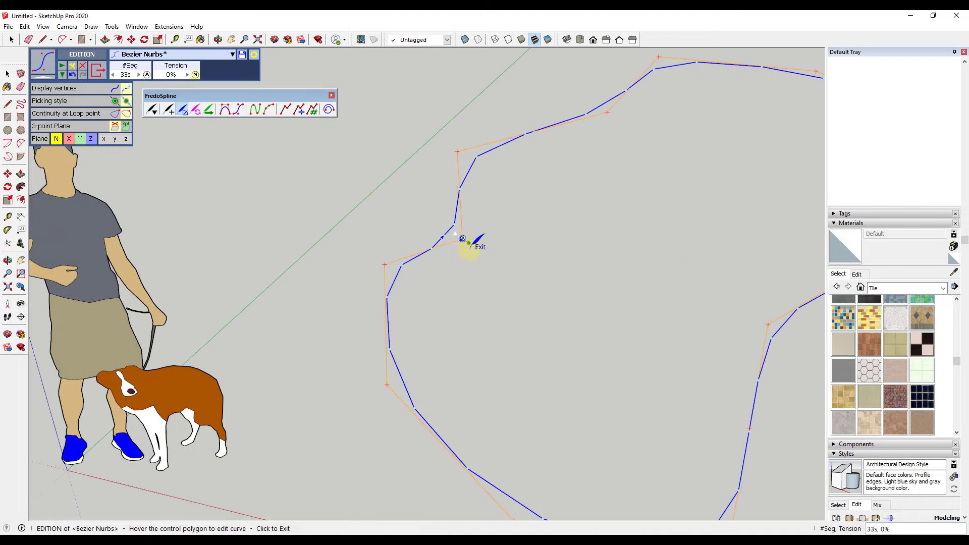
pyautogui.scroll(-3, 470, 206)
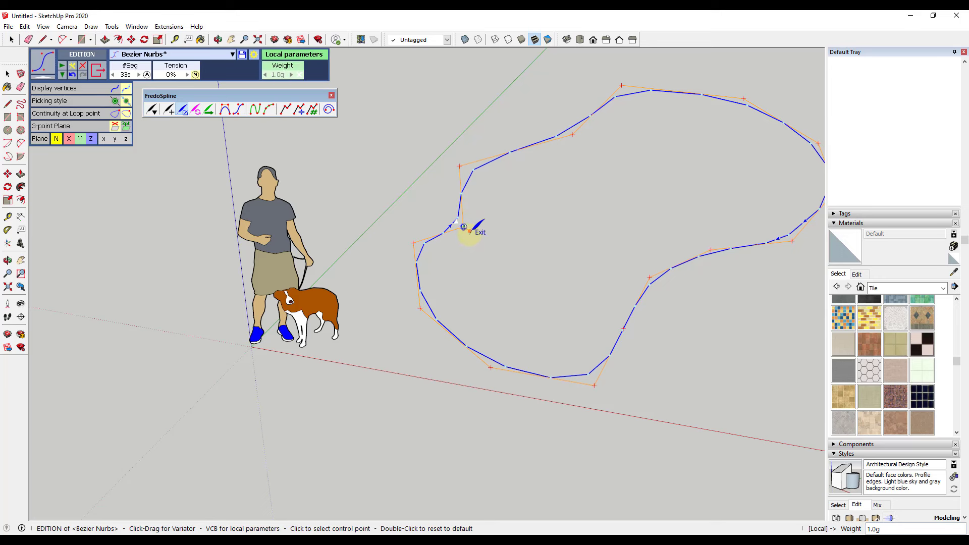
# Set the curve's segment count to 113 and finish the curve edition
pyautogui.click(139, 74)
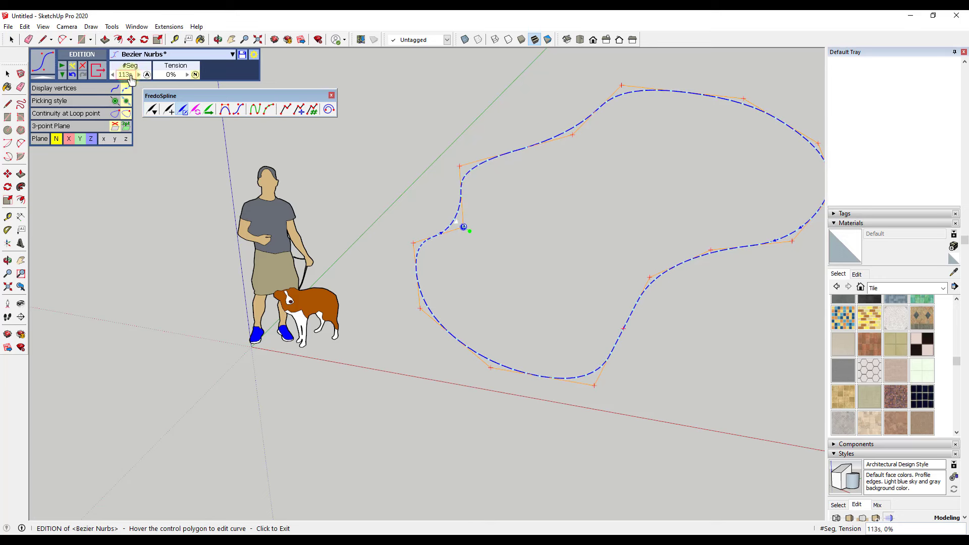
pyautogui.moveTo(422, 166); pyautogui.dragTo(508, 204, button='middle')
pyautogui.click(562, 201)
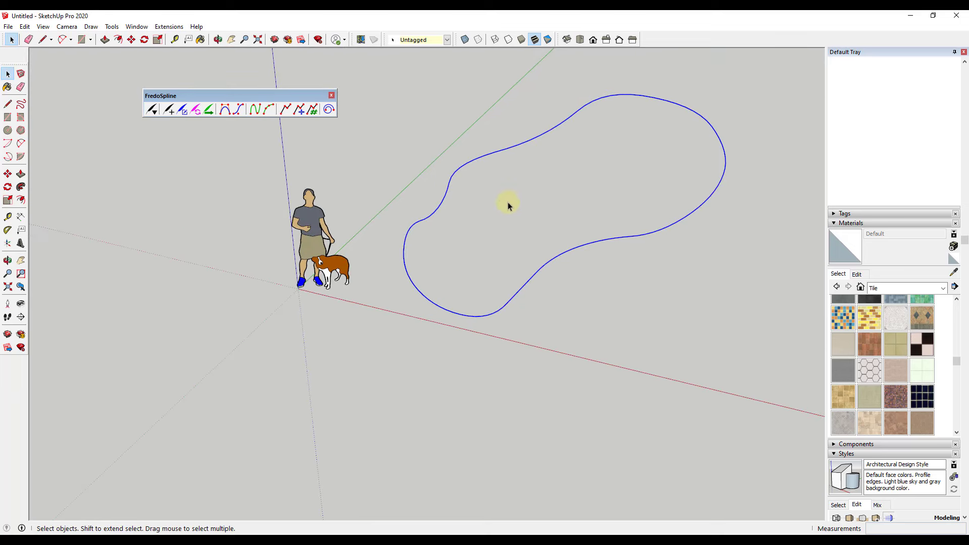
# Draw a line across the closed curve to fill it with faces, and erase that line to leave one face
pyautogui.click(533, 145)
pyautogui.click(545, 135)
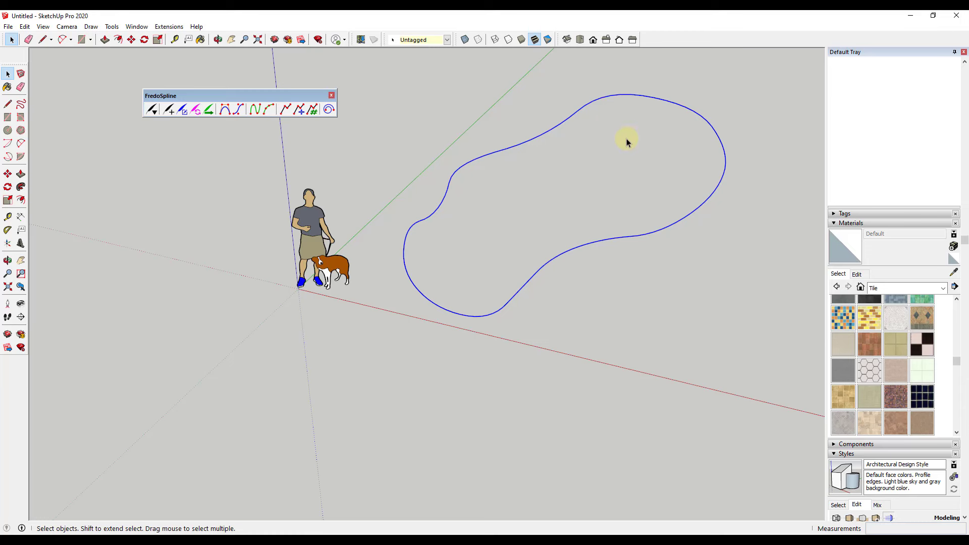
pyautogui.press('l')
pyautogui.click(559, 124)
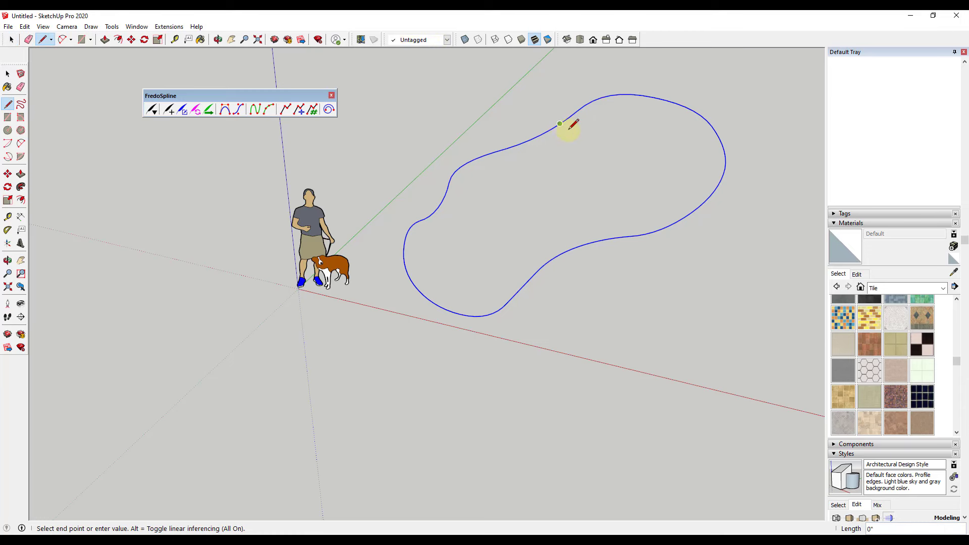
pyautogui.click(617, 241)
pyautogui.press('e')
pyautogui.moveTo(610, 173); pyautogui.dragTo(498, 173)
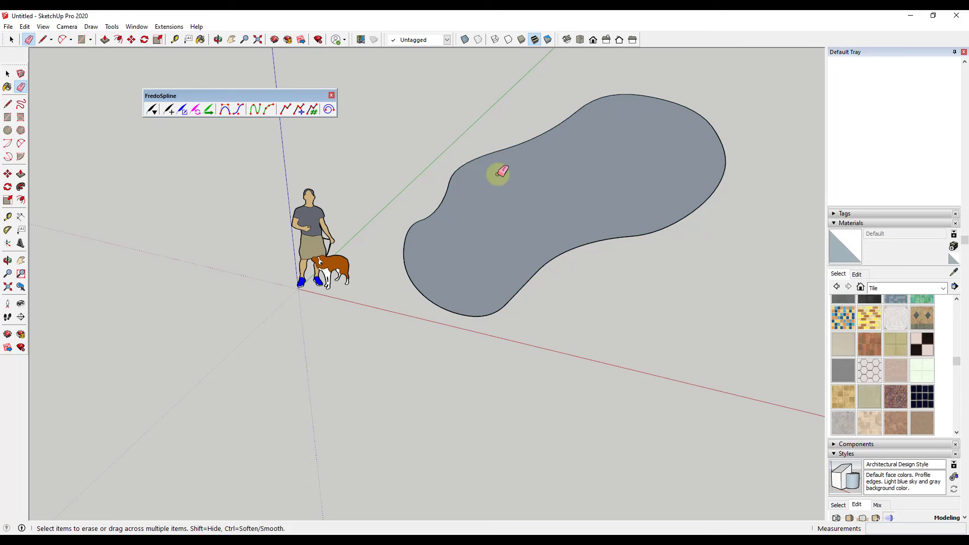
# Reverse the curved face so its front side points up
pyautogui.press('space')
pyautogui.rightClick(585, 182)
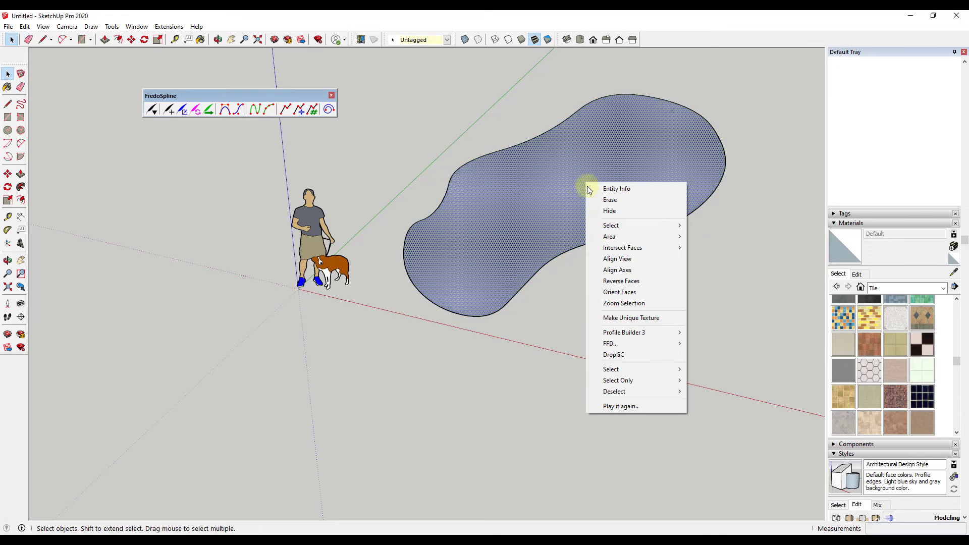
pyautogui.click(632, 281)
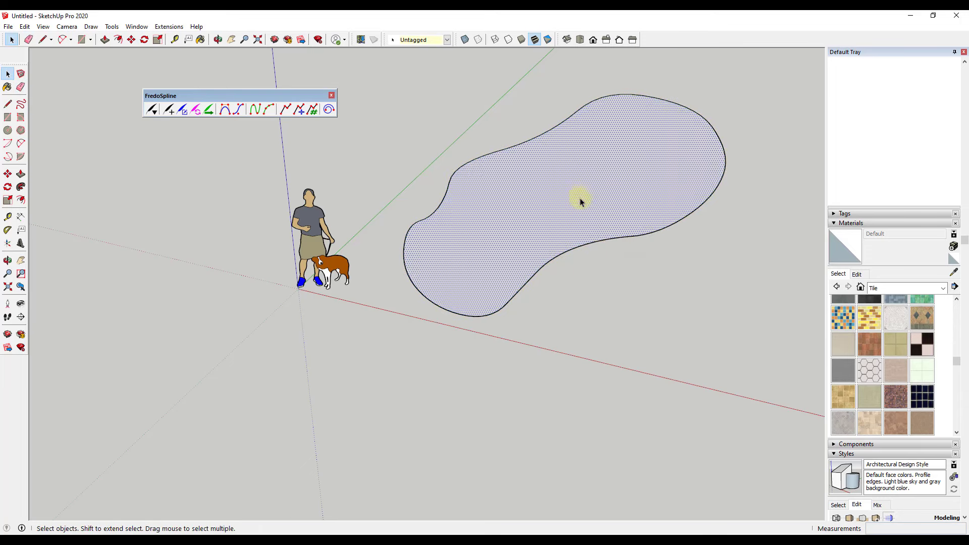
# Paint the curved face with Grass Dark Green from the Landscaping, Fencing and Vegetation materials
pyautogui.moveTo(580, 202); pyautogui.dragTo(705, 227, button='middle')
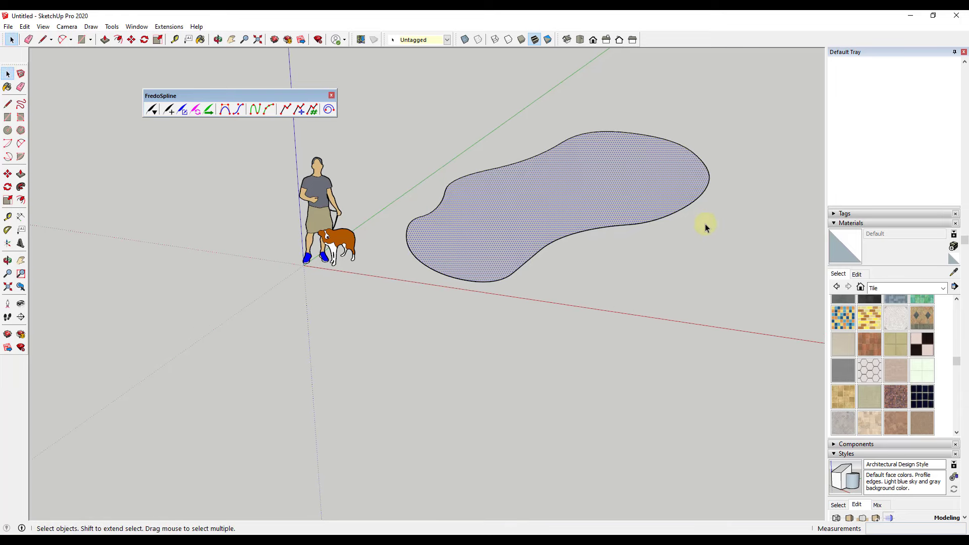
pyautogui.click(881, 287)
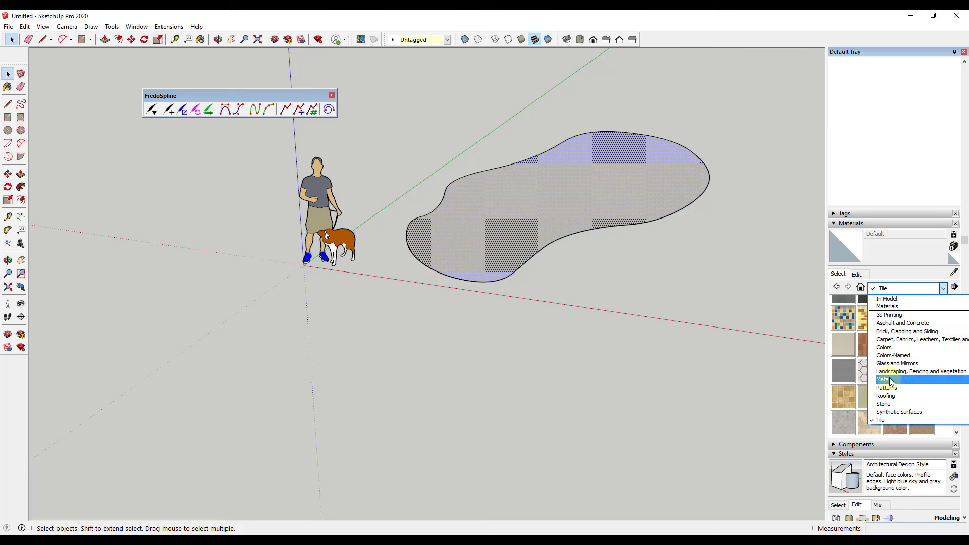
pyautogui.click(900, 372)
pyautogui.click(919, 372)
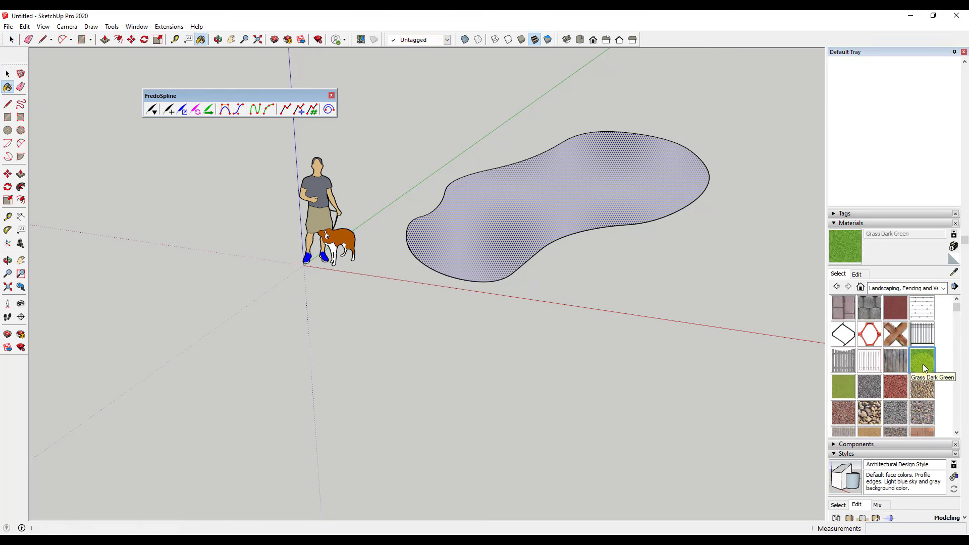
pyautogui.click(583, 193)
pyautogui.moveTo(584, 195)
pyautogui.mouseDown(button='middle')
pyautogui.moveTo(639, 202)
pyautogui.moveTo(616, 204)
pyautogui.moveTo(629, 222)
pyautogui.mouseUp(button='middle')
pyautogui.press('space')
pyautogui.press('f')
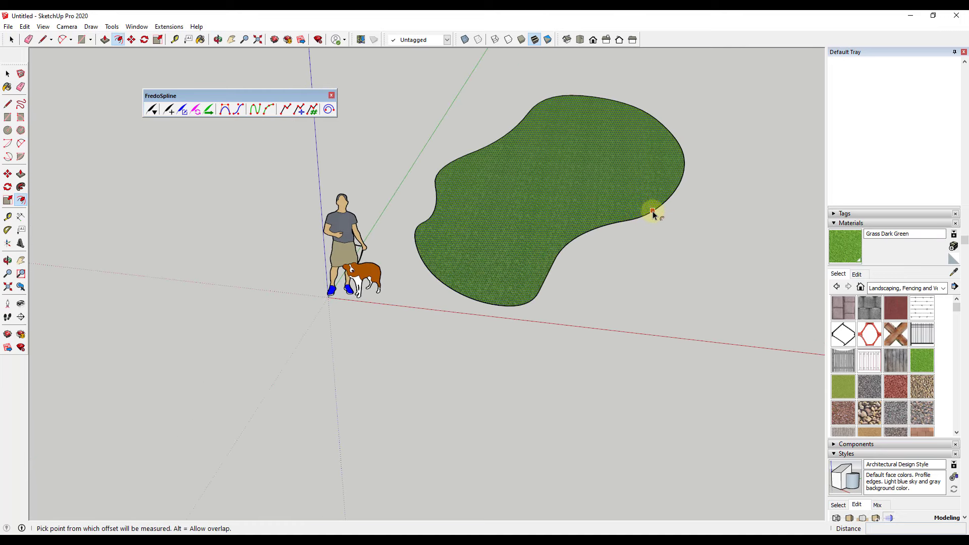
pyautogui.click(652, 210)
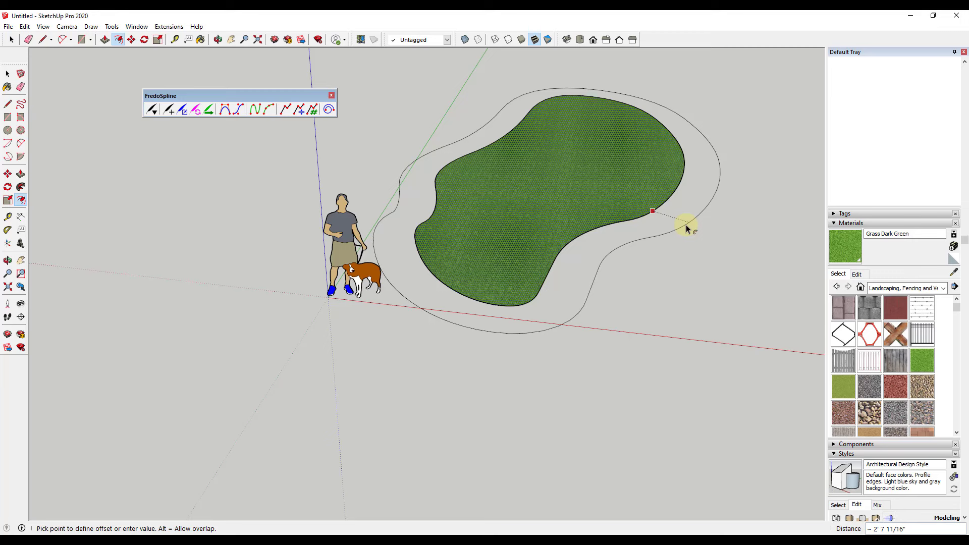
pyautogui.press('space')
# Offset the grass face's outline outward by about 2' 6" to form a surrounding border
pyautogui.press('f')
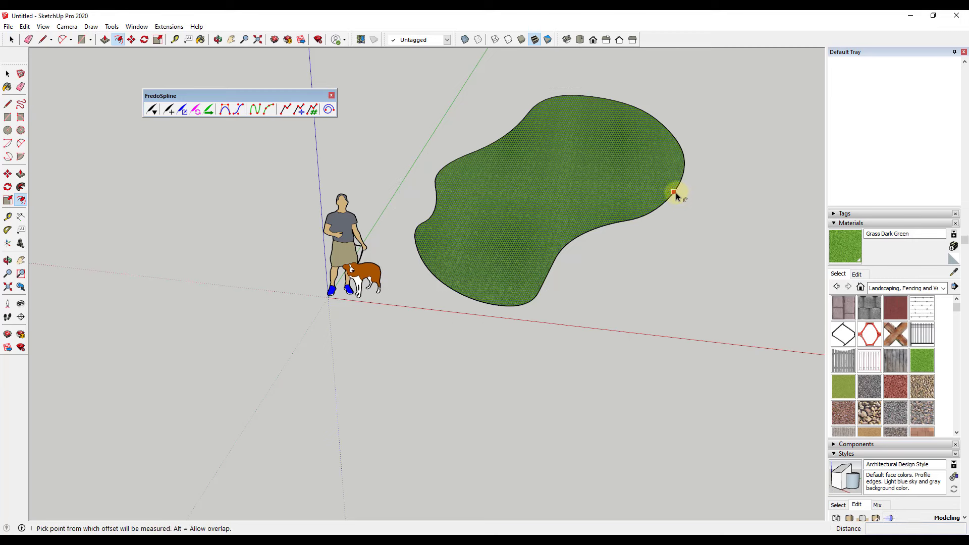
pyautogui.click(675, 192)
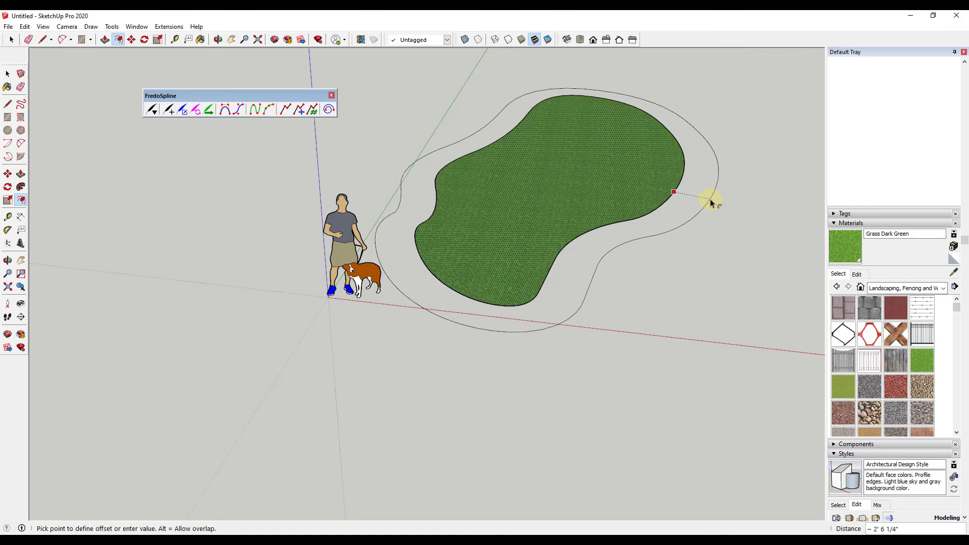
pyautogui.click(710, 202)
pyautogui.press('space')
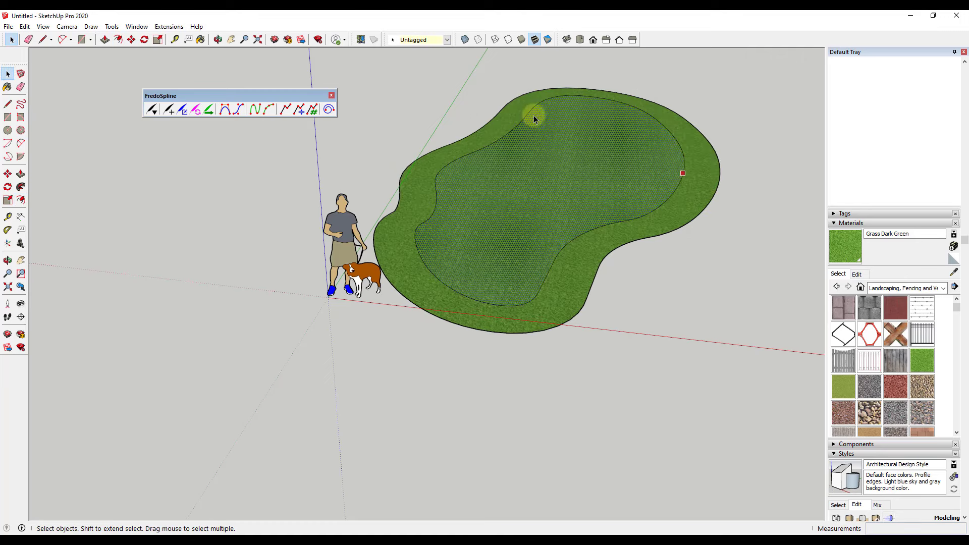
# Paint the border face around the grass with Groundcover Gravel 1 inch
pyautogui.click(555, 281)
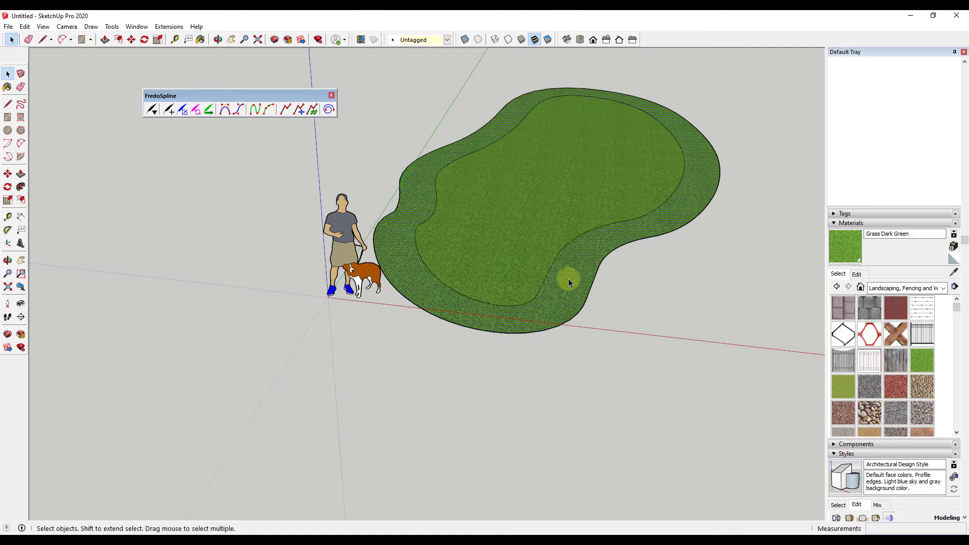
pyautogui.moveTo(567, 277); pyautogui.dragTo(515, 254, button='middle')
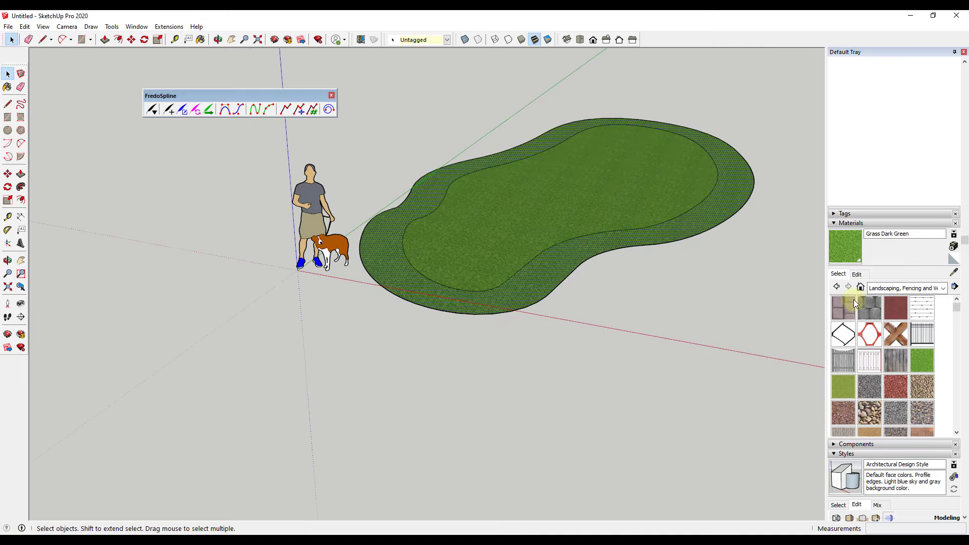
pyautogui.click(923, 387)
pyautogui.click(721, 202)
pyautogui.press('space')
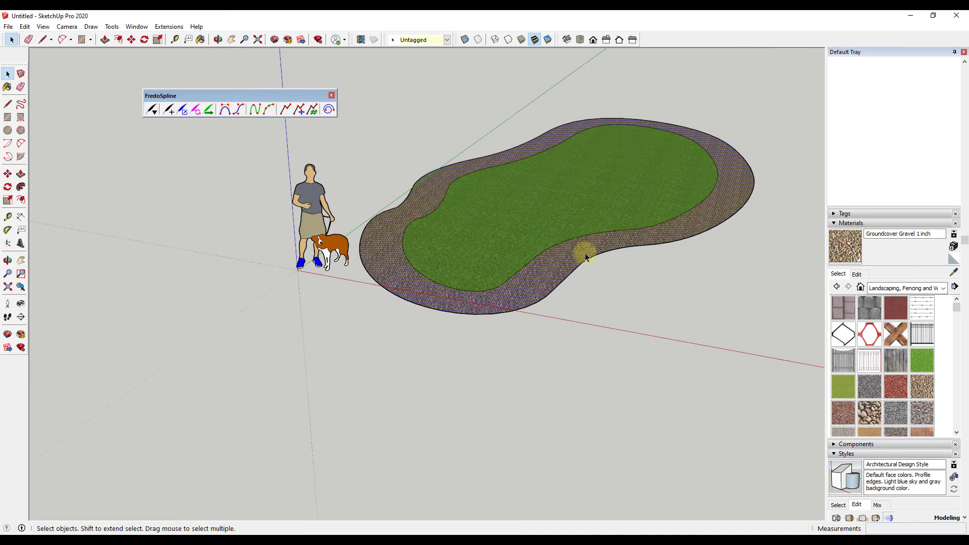
pyautogui.moveTo(584, 251)
pyautogui.mouseDown(button='middle')
pyautogui.moveTo(559, 252)
pyautogui.moveTo(610, 264)
pyautogui.moveTo(634, 243)
pyautogui.moveTo(625, 272)
pyautogui.moveTo(601, 222)
pyautogui.mouseUp(button='middle')
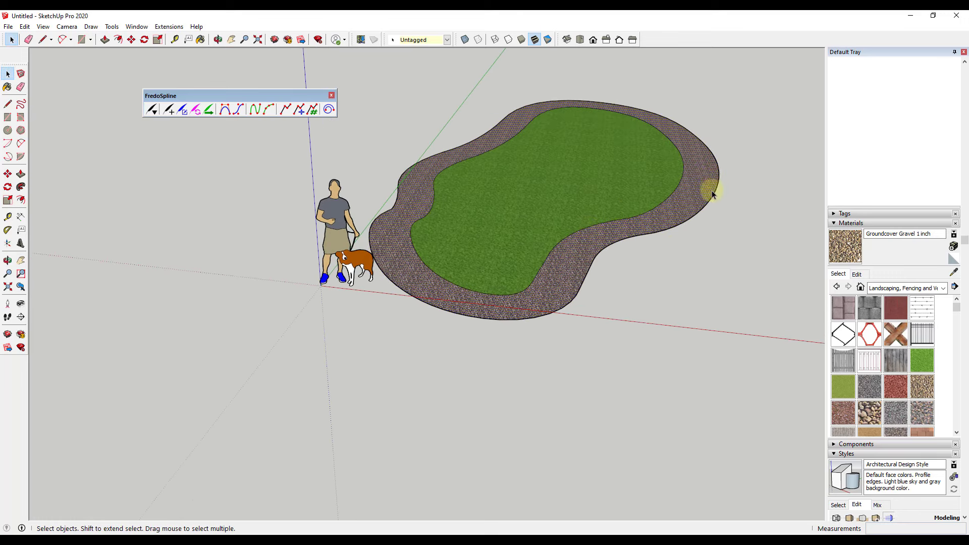
# Draw two short lines outward from the gravel border's outer edge, one at the far end and one near the figure
pyautogui.scroll(2, 641, 102)
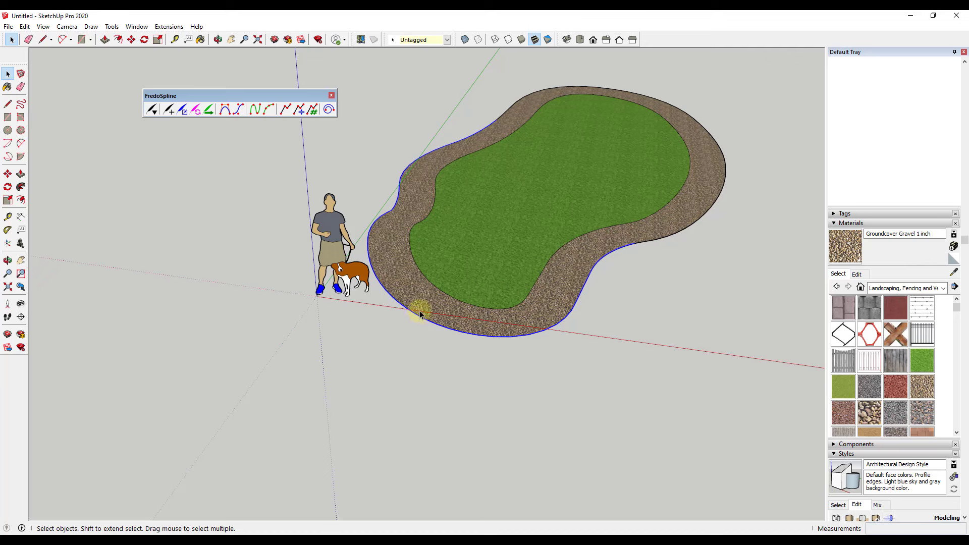
pyautogui.press('l')
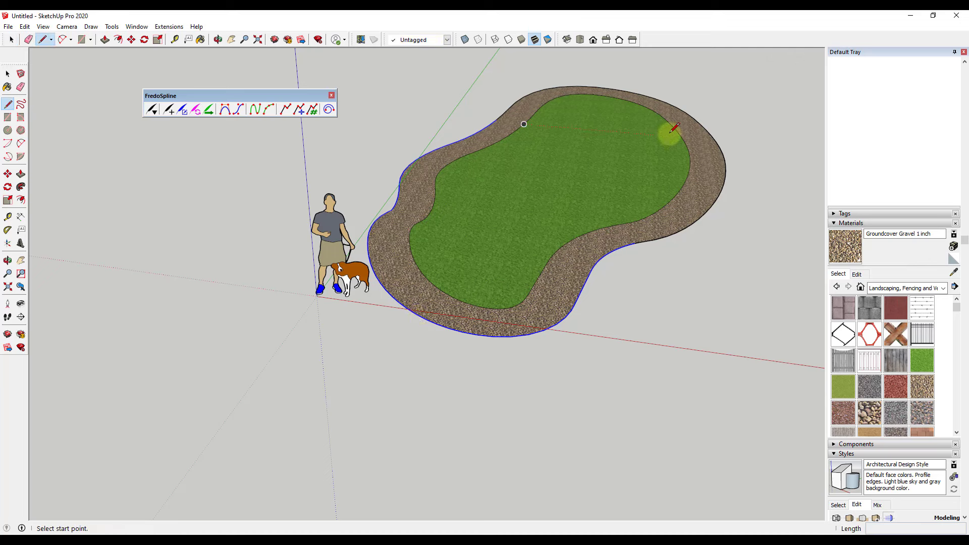
pyautogui.click(666, 102)
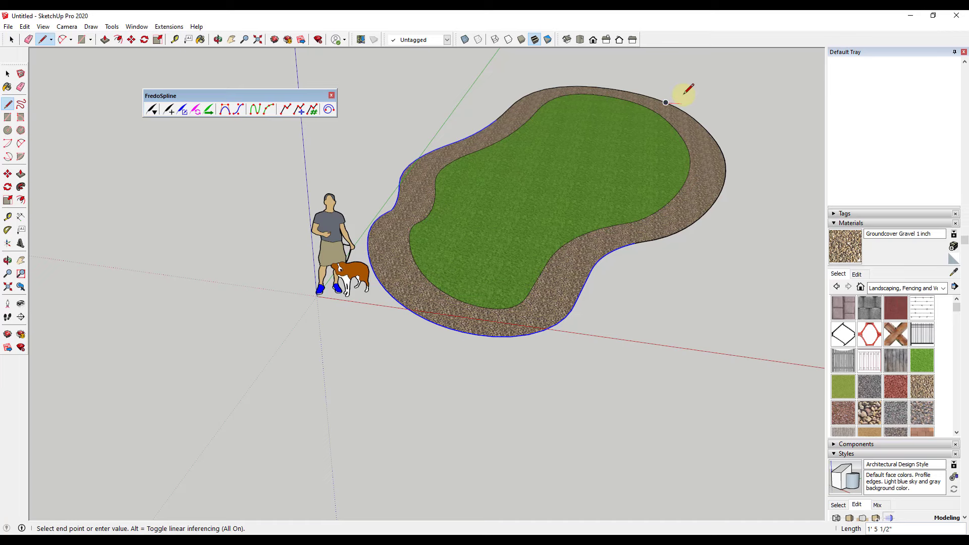
pyautogui.scroll(5, 679, 91)
pyautogui.scroll(-5, 707, 79)
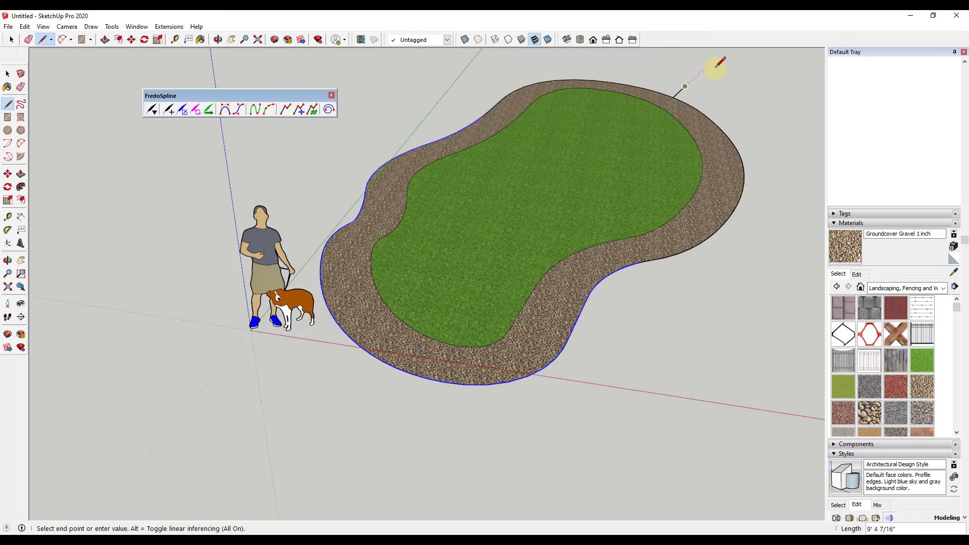
pyautogui.press('space')
pyautogui.scroll(-3, 713, 81)
pyautogui.press('l')
pyautogui.scroll(2, 481, 234)
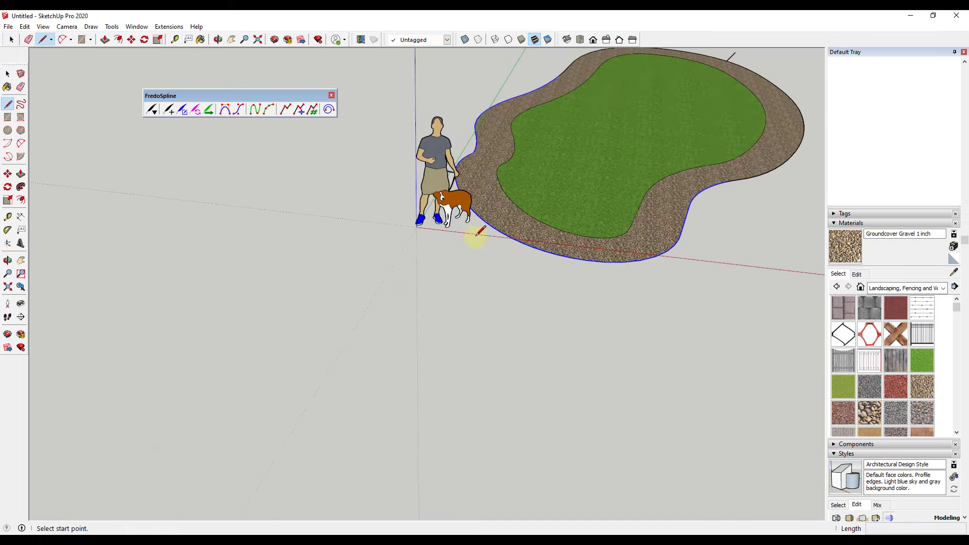
pyautogui.click(521, 241)
pyautogui.click(504, 260)
pyautogui.press('space')
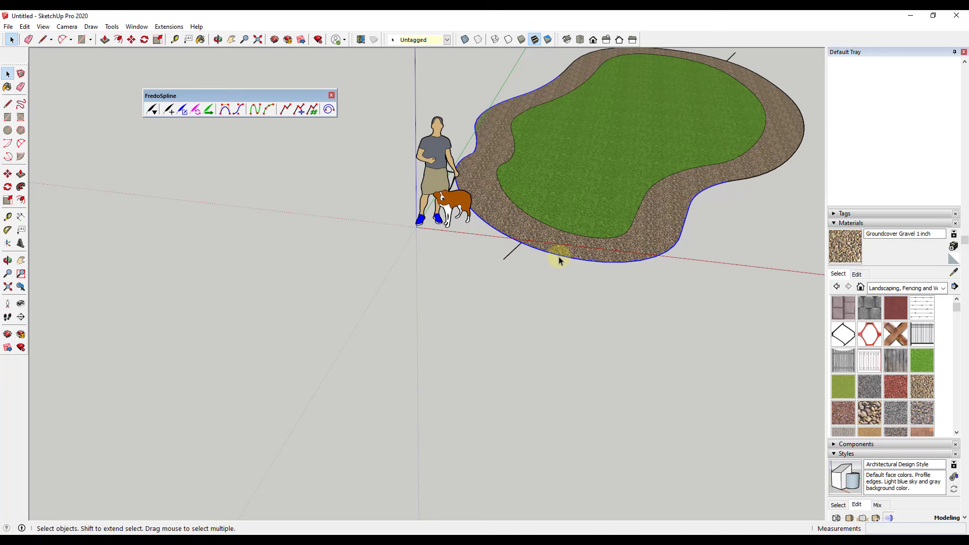
# Offset the gravel border's outer edge segments between the two short lines outward by about 2'
pyautogui.keyDown('shift'); pyautogui.click(769, 171); pyautogui.keyUp('shift')
pyautogui.scroll(-4, 698, 91)
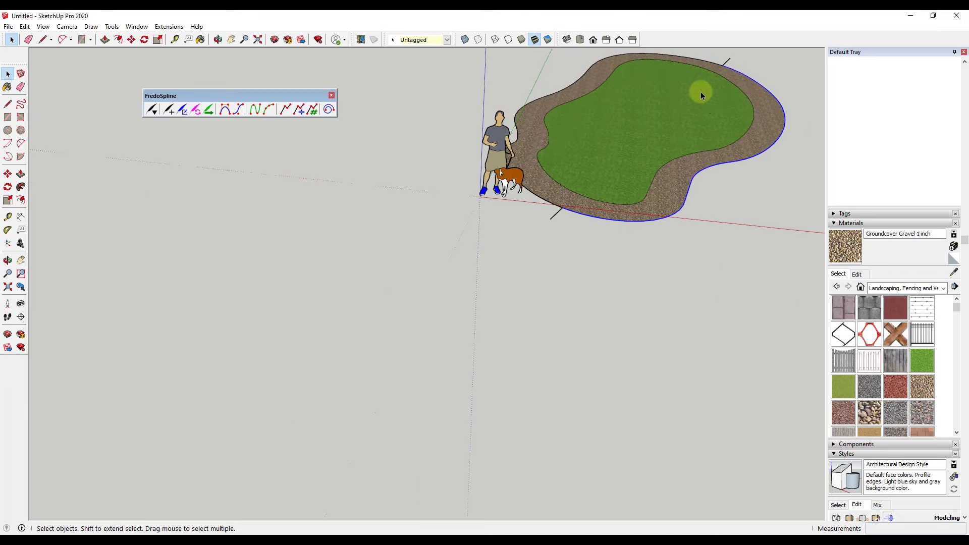
pyautogui.press('f')
pyautogui.scroll(-2, 768, 141)
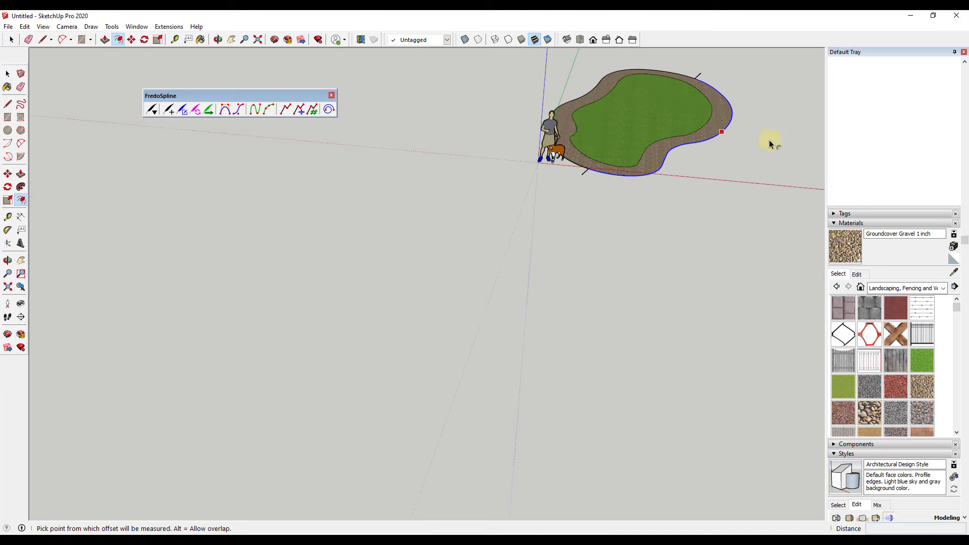
pyautogui.scroll(3, 599, 158)
pyautogui.click(549, 185)
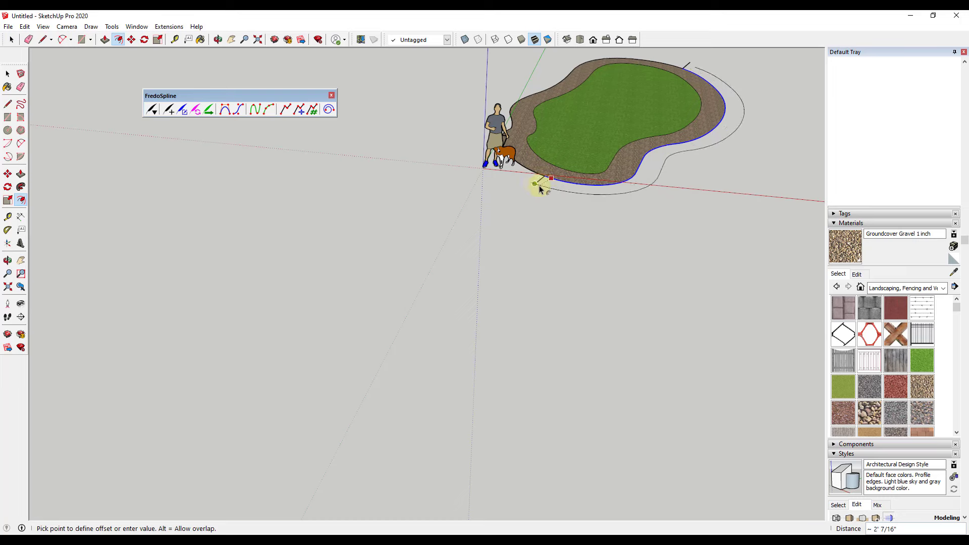
pyautogui.scroll(5, 542, 186)
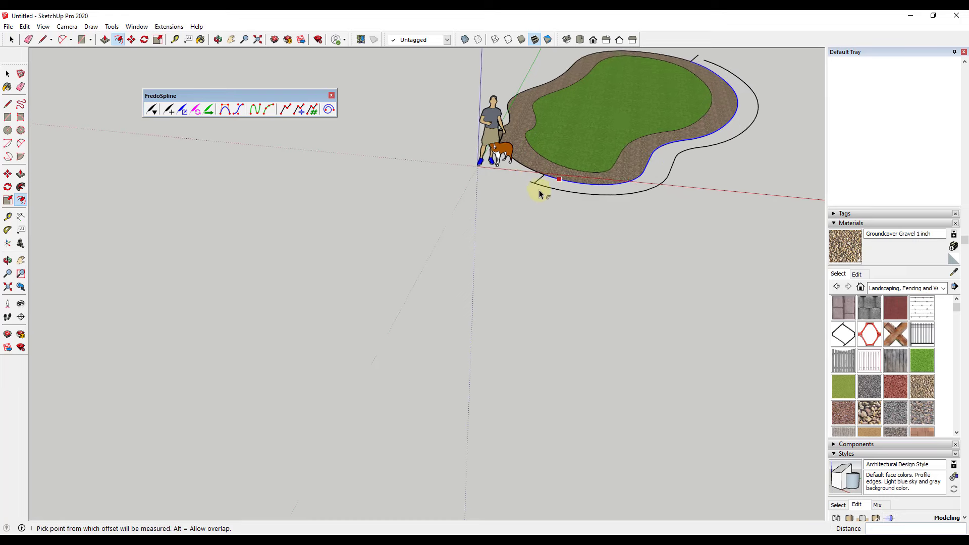
# Close the gaps between the offset curve and the short lines so the strip beside the gravel border becomes a face
pyautogui.press('e')
pyautogui.press('space')
pyautogui.scroll(-6, 482, 182)
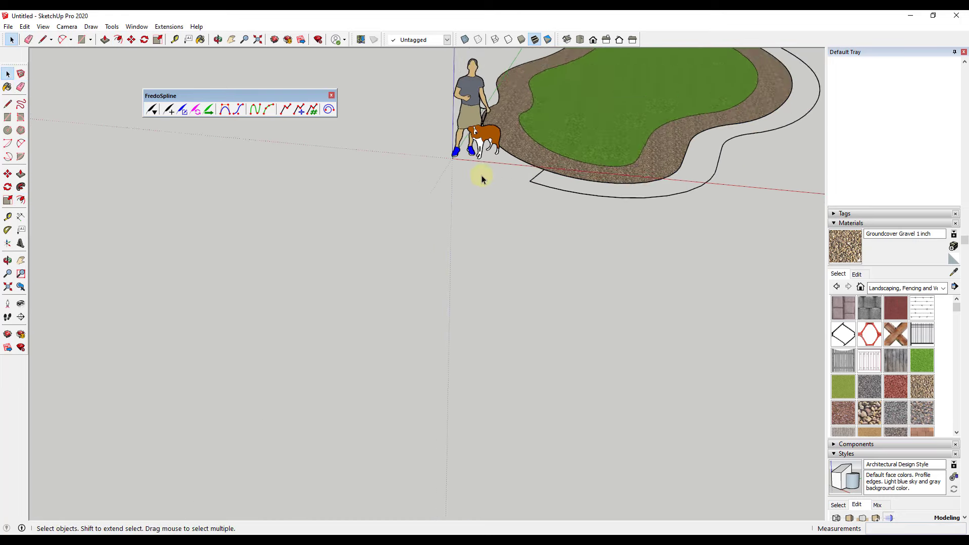
pyautogui.scroll(8, 615, 100)
pyautogui.scroll(2, 611, 112)
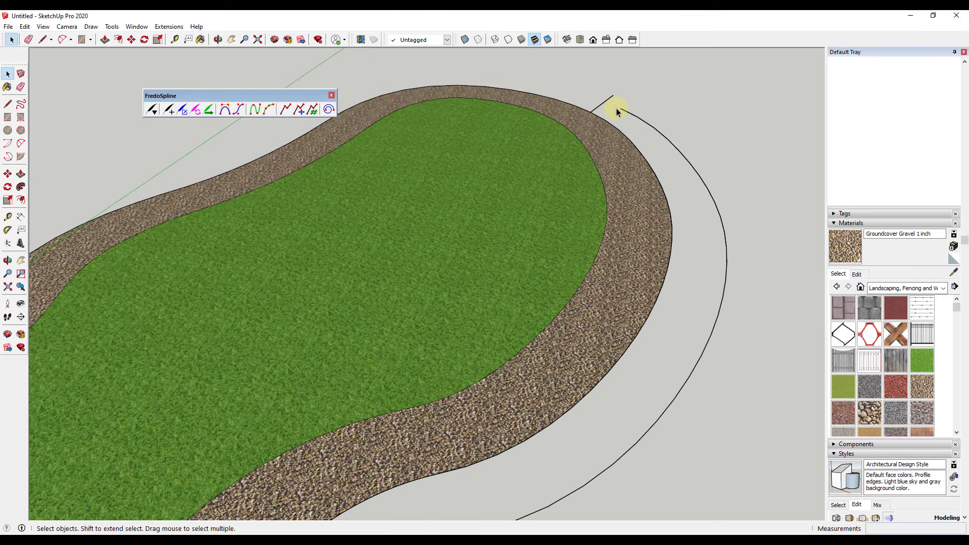
pyautogui.press('l')
pyautogui.click(621, 107)
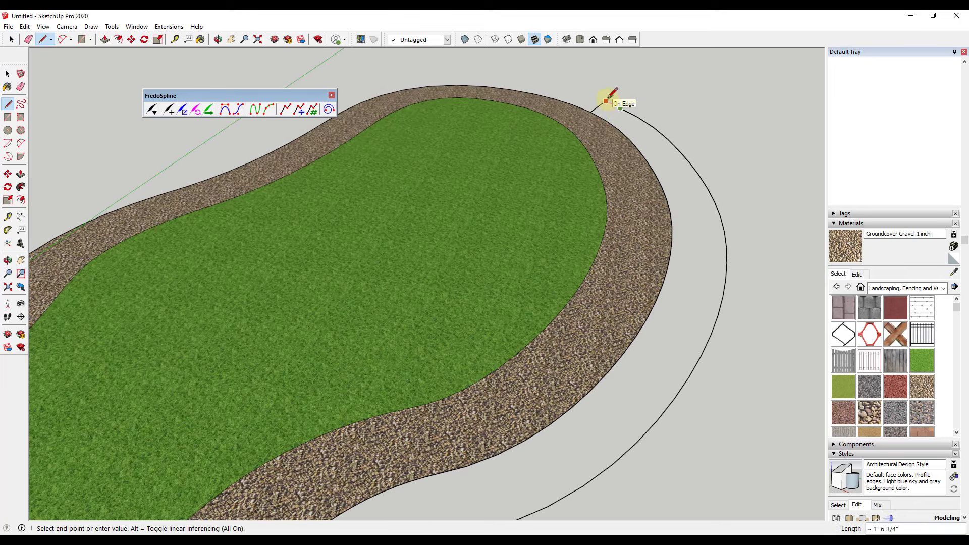
pyautogui.click(608, 97)
pyautogui.press('e')
pyautogui.scroll(-6, 728, 104)
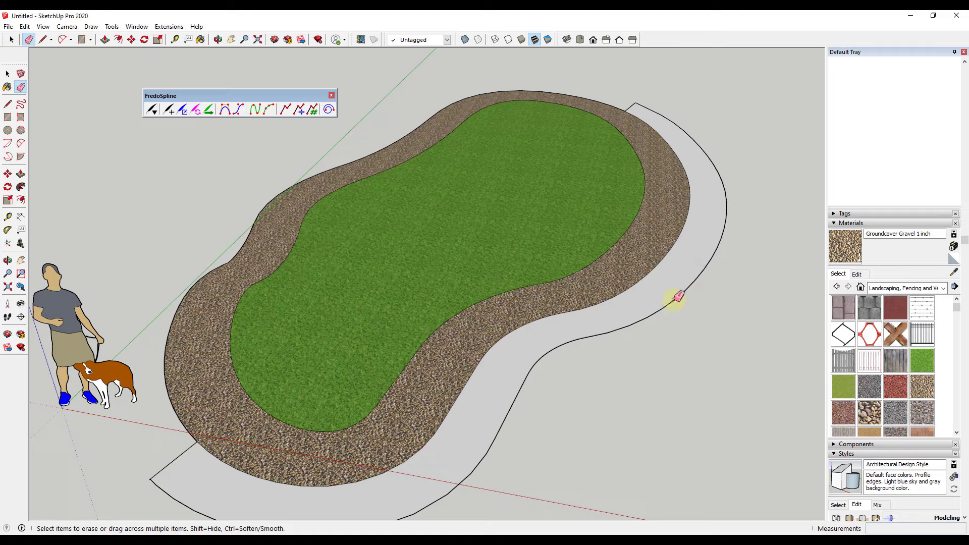
pyautogui.moveTo(674, 299); pyautogui.dragTo(705, 252, button='middle')
pyautogui.press('space')
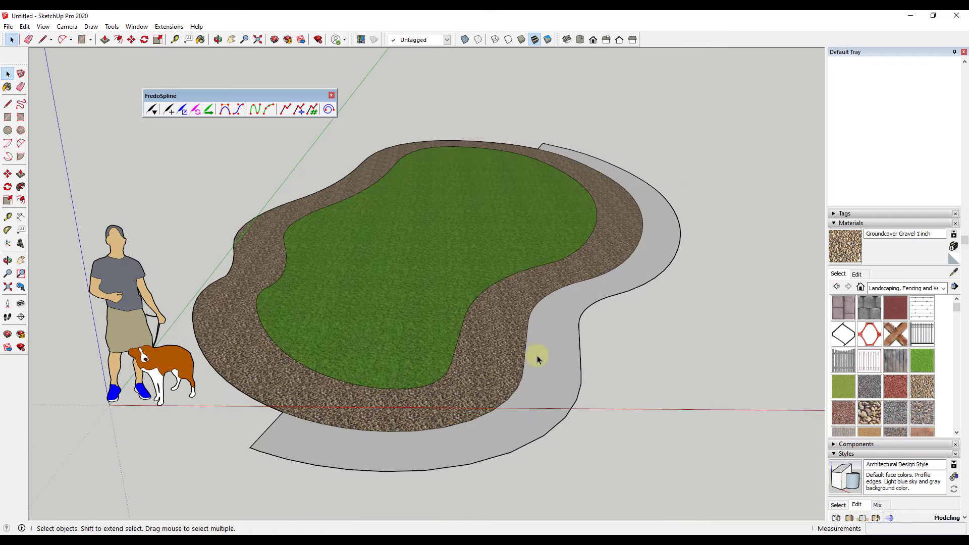
# Push/Pull the curved strip up about 11" to form a low wall along the gravel border
pyautogui.press('p')
pyautogui.click(623, 273)
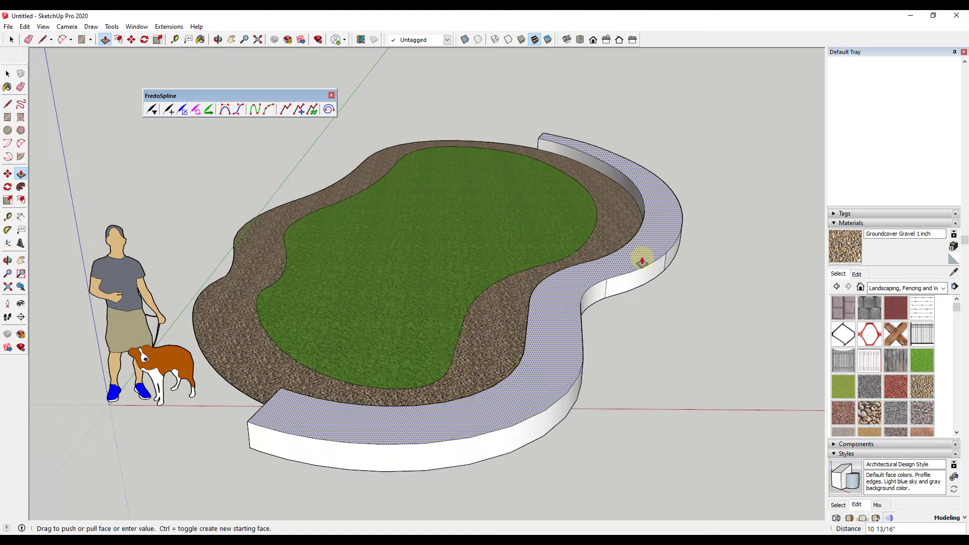
pyautogui.click(618, 264)
pyautogui.moveTo(616, 264); pyautogui.dragTo(553, 339, button='middle')
pyautogui.press('space')
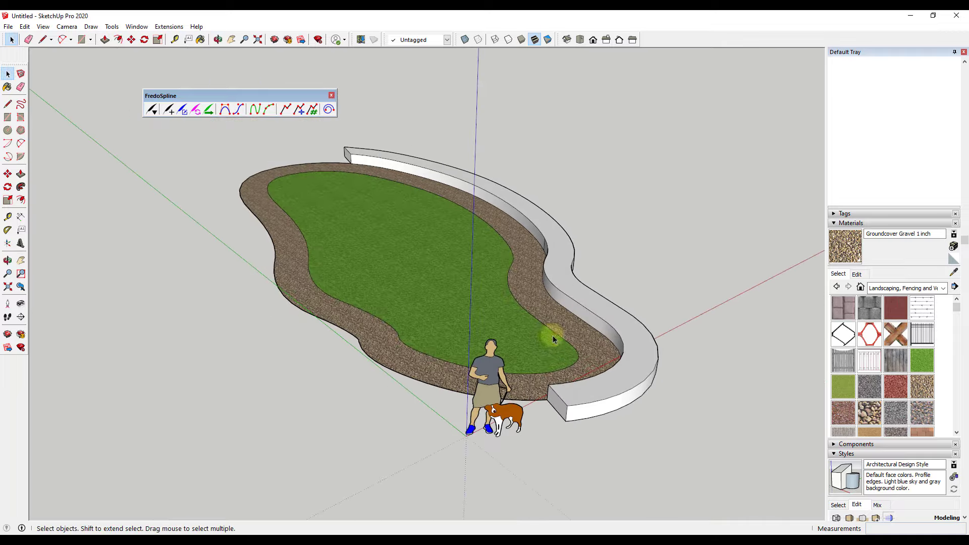
# Paint the nearer inner face, the outer face and the near end of the wall with Concrete Block Retaining Gray
pyautogui.moveTo(676, 382); pyautogui.dragTo(634, 360, button='middle')
pyautogui.tripleClick(634, 359)
pyautogui.click(600, 341)
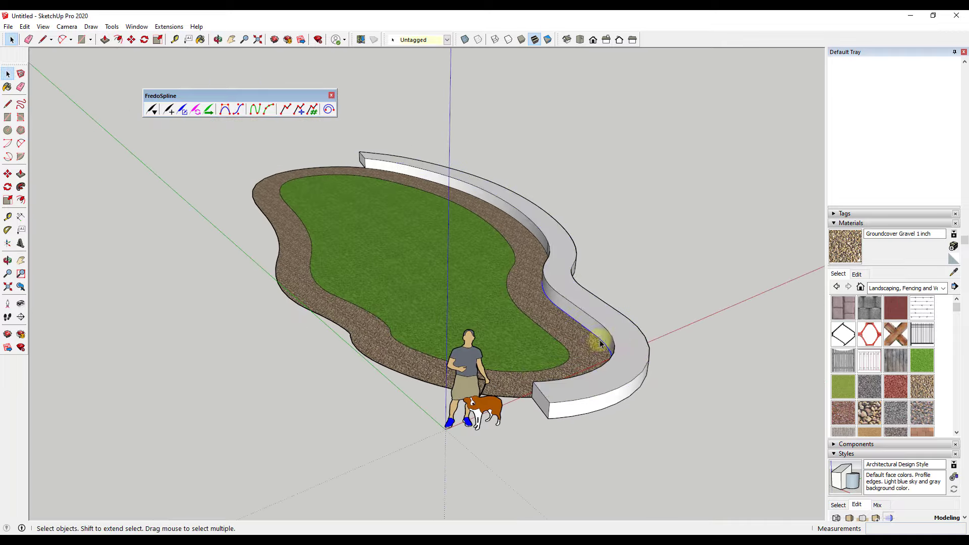
pyautogui.click(868, 307)
pyautogui.click(578, 303)
pyautogui.moveTo(603, 339); pyautogui.dragTo(624, 389, button='middle')
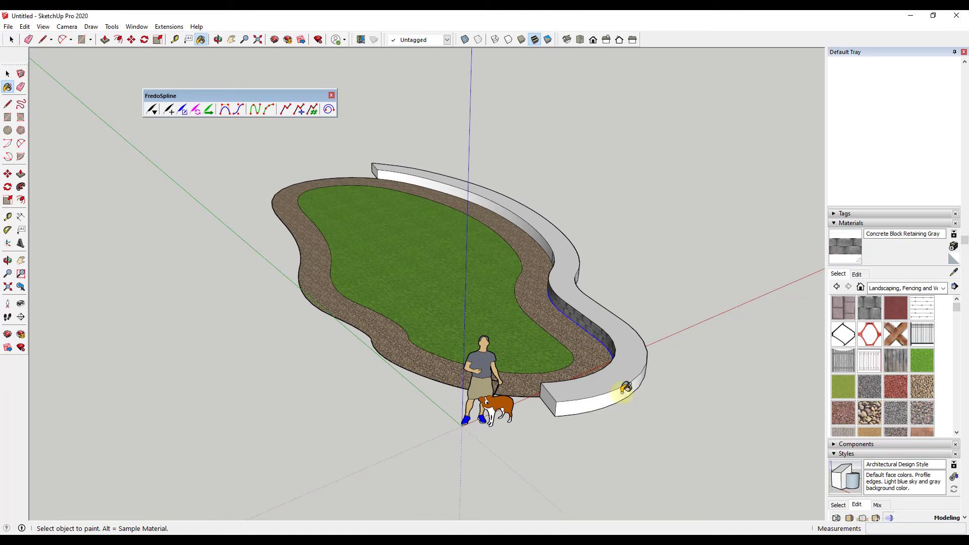
pyautogui.click(561, 398)
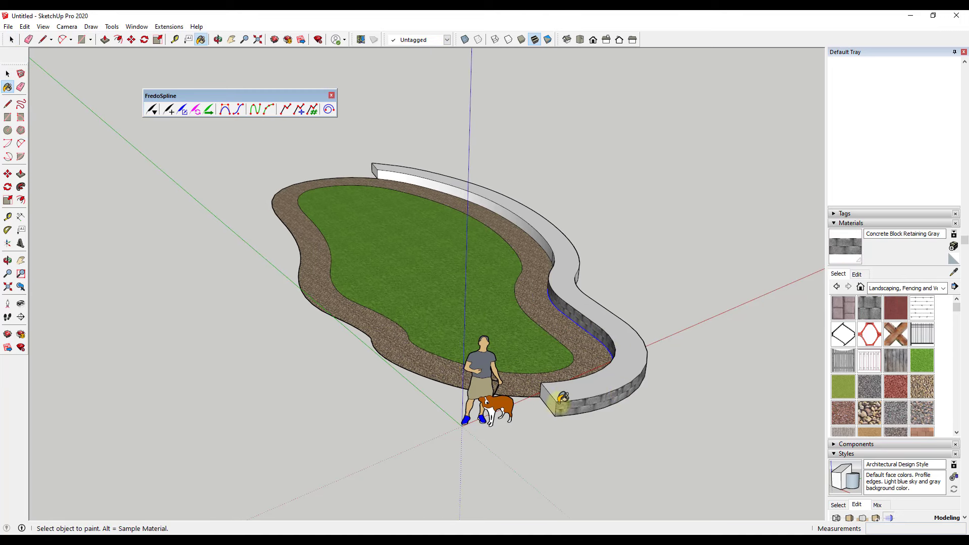
# Paint the wall's remaining inner faces and its far end with Concrete Block Retaining Gray
pyautogui.click(545, 242)
pyautogui.moveTo(612, 294)
pyautogui.mouseDown(button='middle')
pyautogui.moveTo(364, 253)
pyautogui.moveTo(554, 304)
pyautogui.moveTo(740, 283)
pyautogui.moveTo(929, 291)
pyautogui.mouseUp(button='middle')
pyautogui.click(553, 305)
pyautogui.click(607, 297)
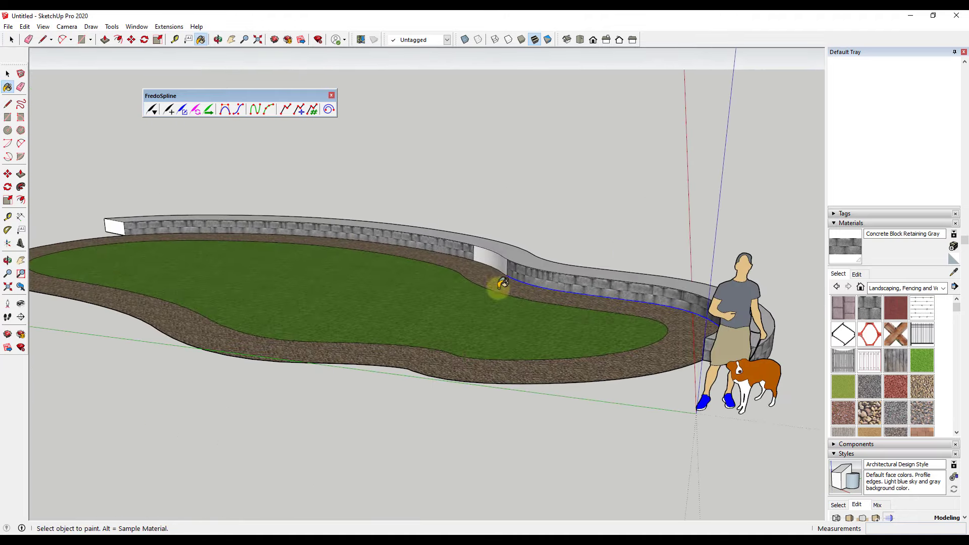
pyautogui.click(489, 260)
pyautogui.moveTo(701, 313)
pyautogui.mouseDown(button='middle')
pyautogui.moveTo(426, 341)
pyautogui.moveTo(573, 324)
pyautogui.mouseUp(button='middle')
pyautogui.scroll(-2, 574, 324)
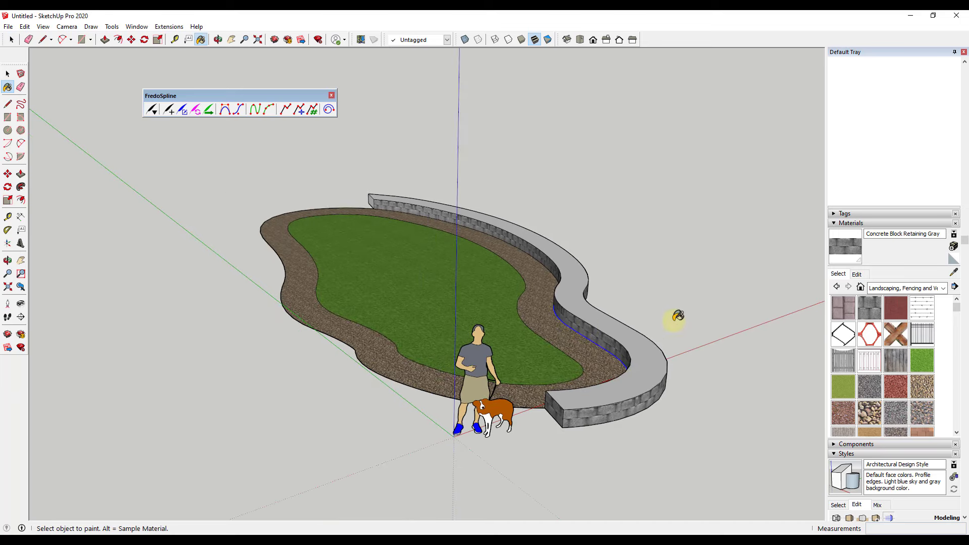
# Offset the outline of the wall's top face slightly outward to create an overhanging rim for a cap
pyautogui.press('space')
pyautogui.click(649, 362)
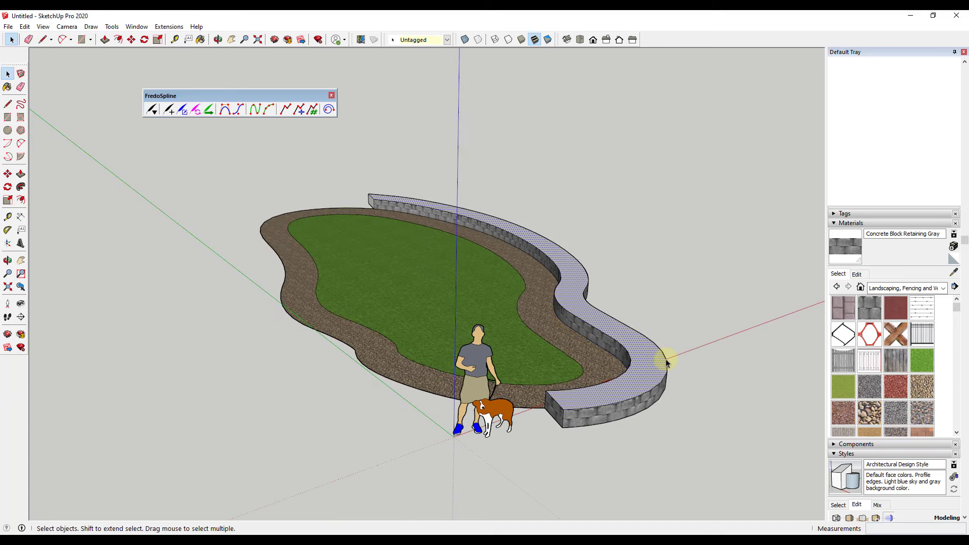
pyautogui.press('f')
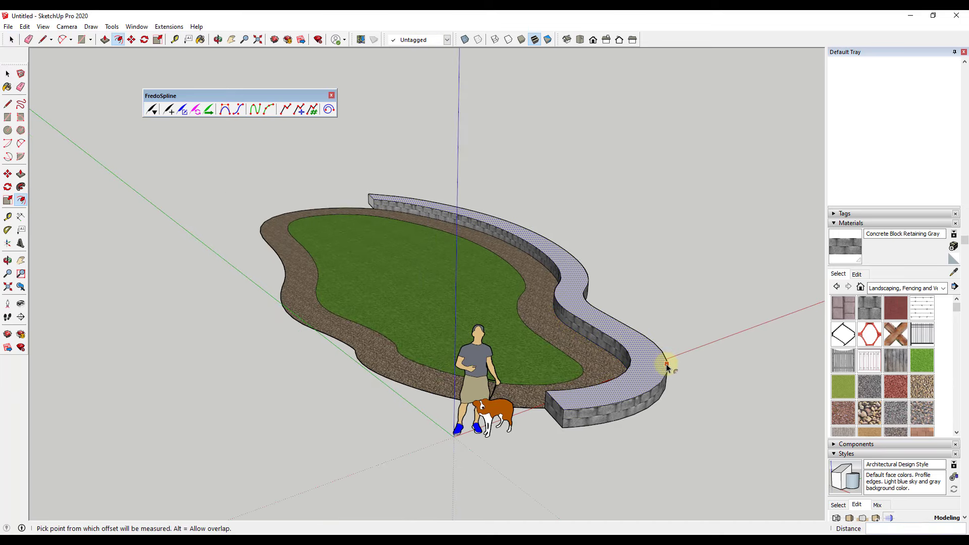
pyautogui.click(667, 365)
pyautogui.click(674, 368)
pyautogui.press('space')
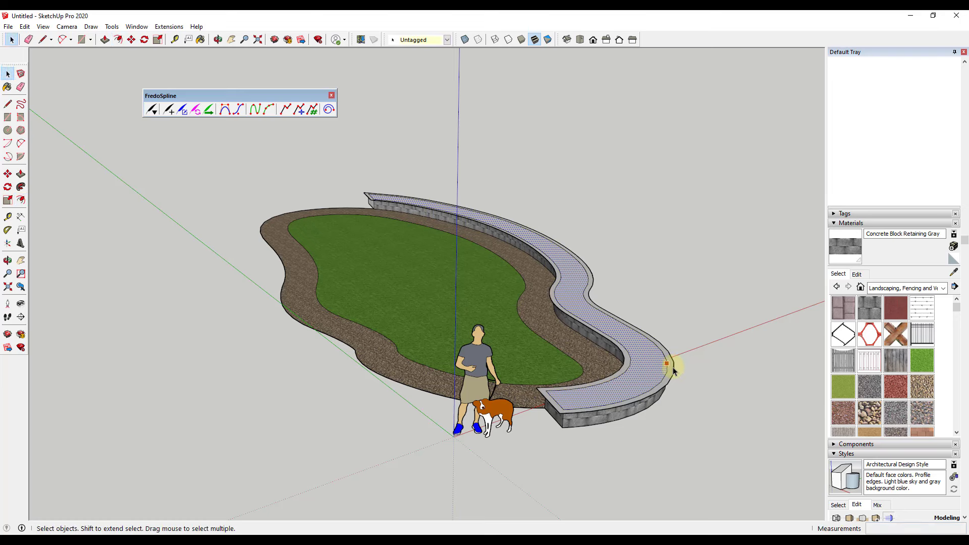
# Push/Pull the wall's top face and its surrounding rim up 3 11/16" to form the cap
pyautogui.press('p')
pyautogui.click(665, 362)
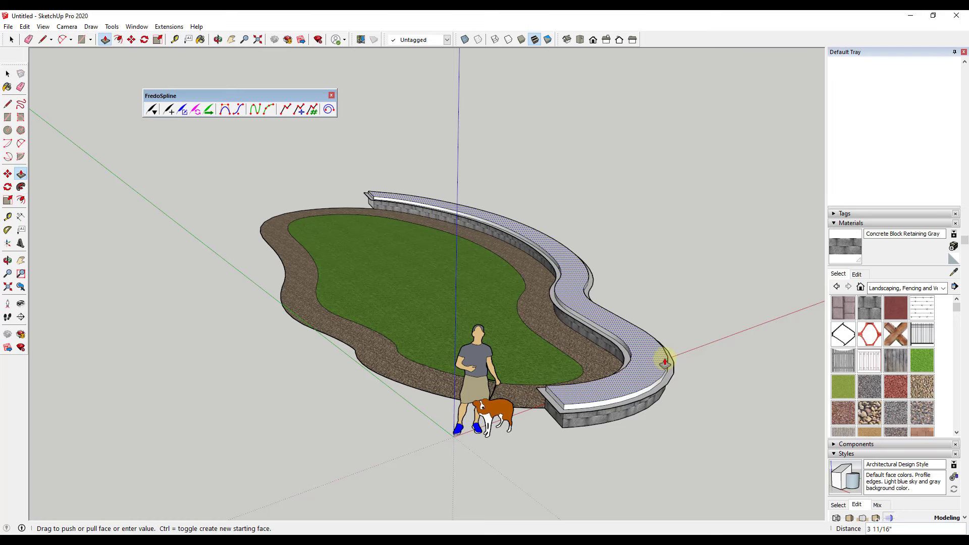
pyautogui.click(663, 385)
pyautogui.press('space')
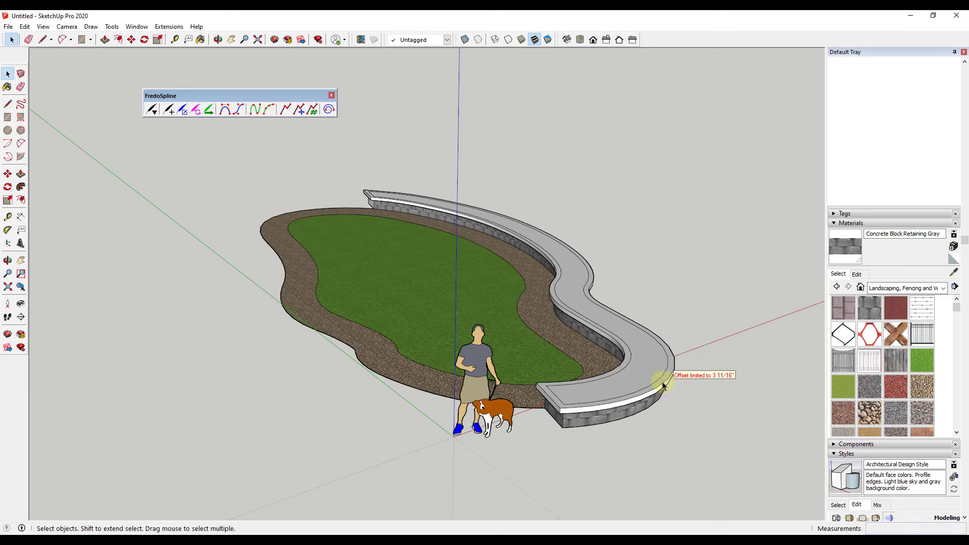
# Delete the inner outline on top of the wall cap while keeping its face, leaving one continuous top surface
pyautogui.scroll(2, 568, 401)
pyautogui.press('e')
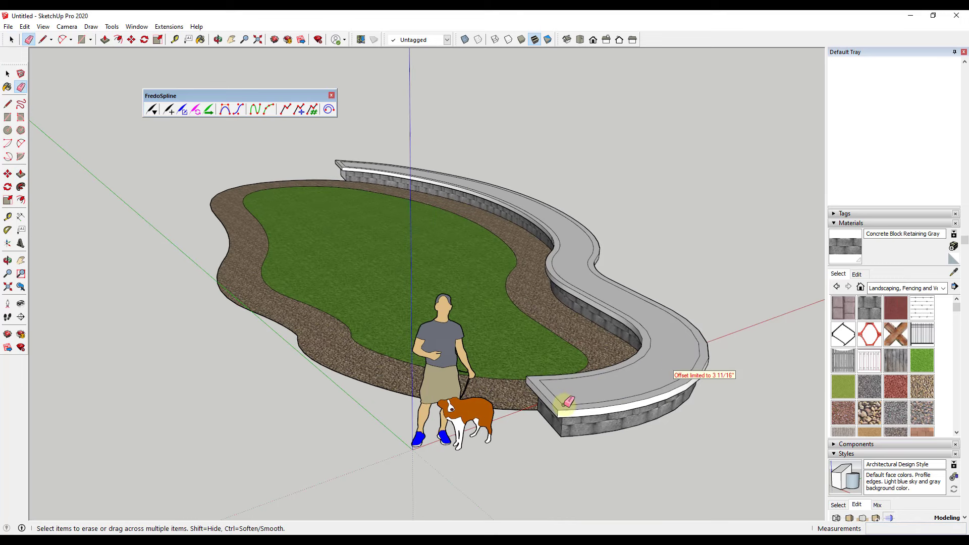
pyautogui.press('space')
pyautogui.click(656, 365)
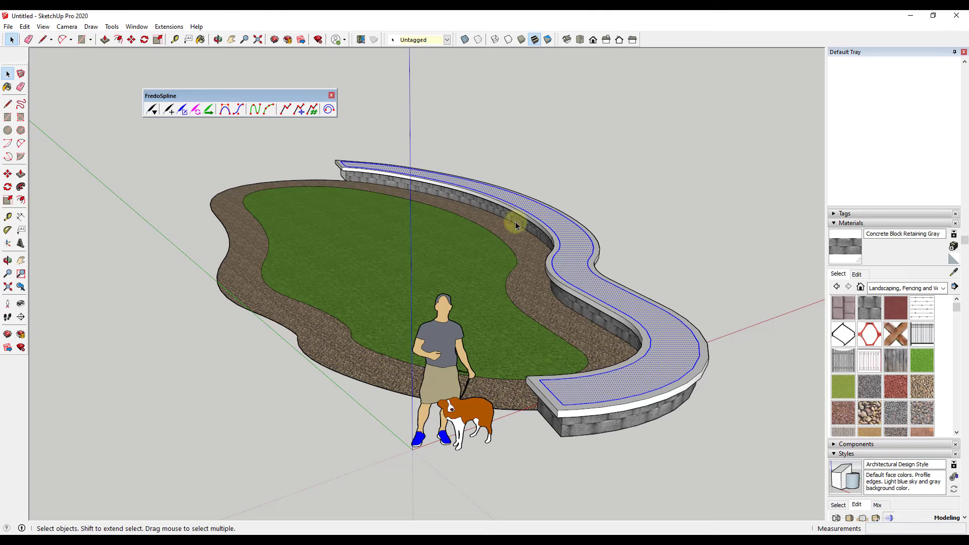
pyautogui.keyDown('shift'); pyautogui.click(664, 347); pyautogui.keyUp('shift')
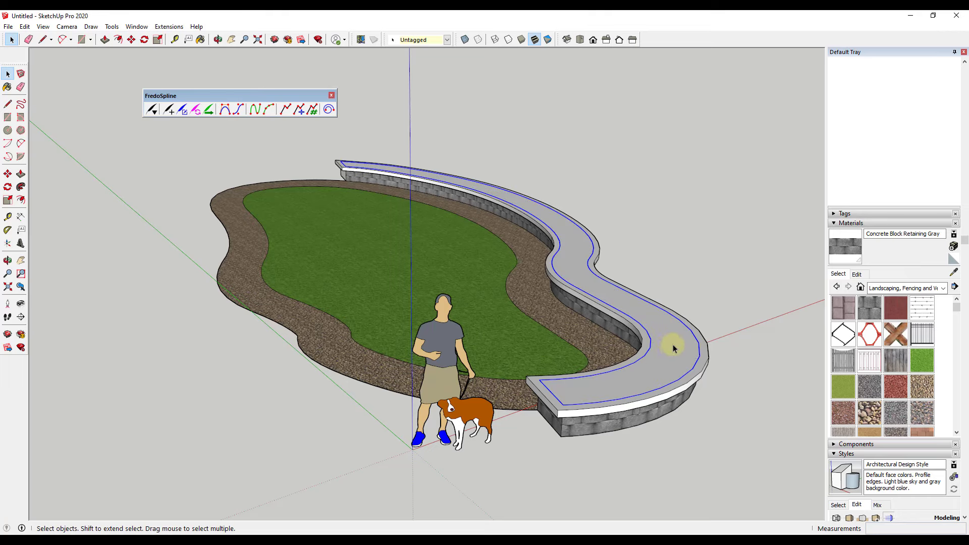
pyautogui.moveTo(675, 381); pyautogui.dragTo(625, 397, button='middle')
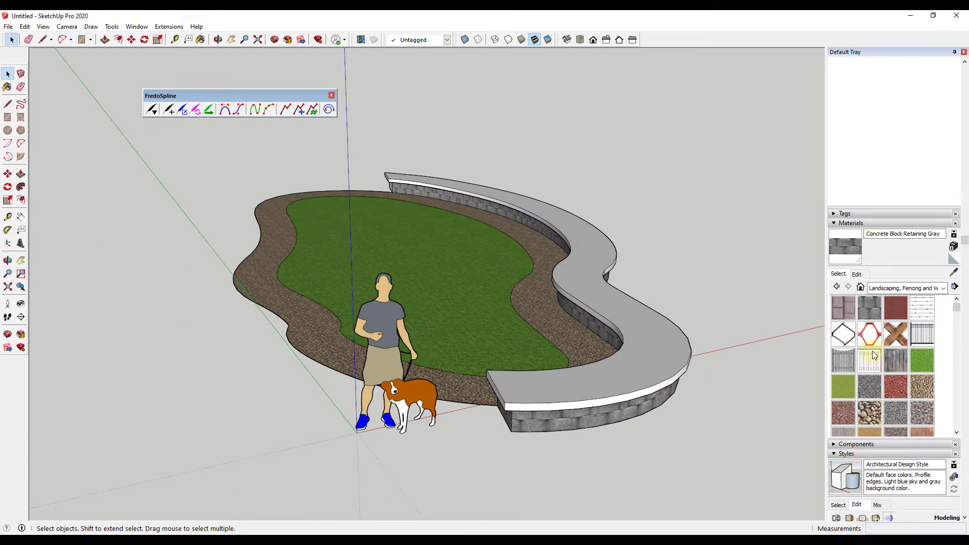
# Paint the retaining wall's cap with the Sandstone material from the Stone collection
pyautogui.scroll(-5, 880, 399)
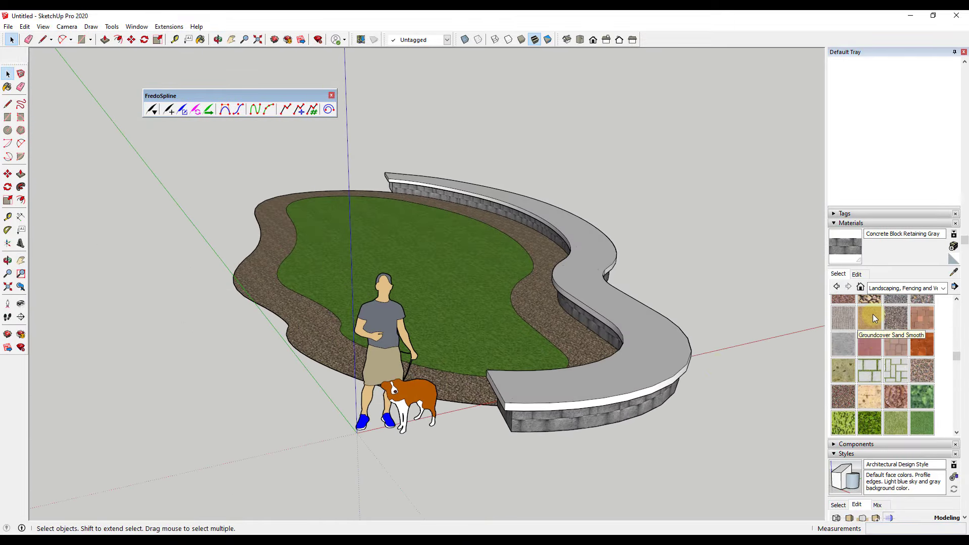
pyautogui.scroll(-2, 854, 339)
pyautogui.click(942, 288)
pyautogui.click(880, 383)
pyautogui.click(947, 309)
pyautogui.click(643, 349)
pyautogui.scroll(3, 606, 273)
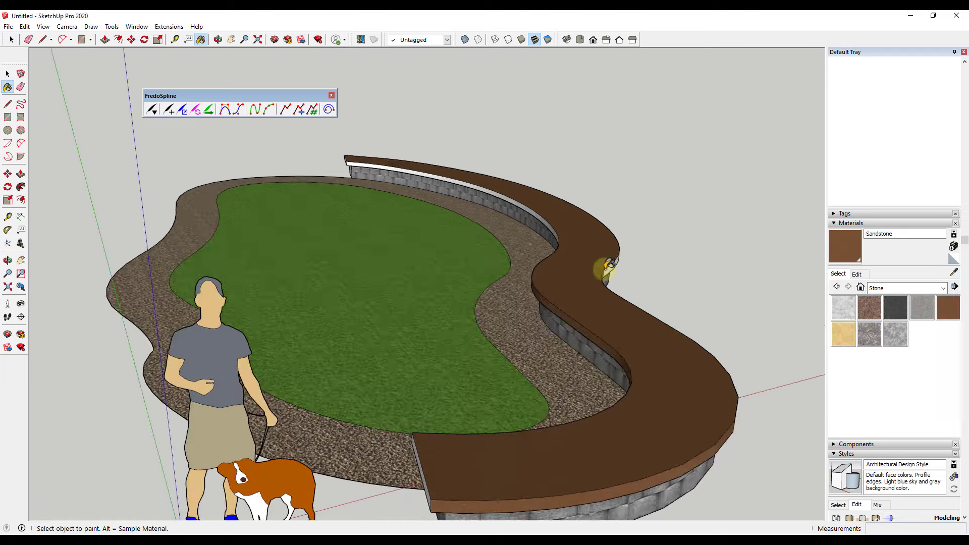
pyautogui.moveTo(605, 272)
pyautogui.mouseDown(button='middle')
pyautogui.moveTo(221, 236)
pyautogui.moveTo(319, 426)
pyautogui.moveTo(381, 390)
pyautogui.mouseUp(button='middle')
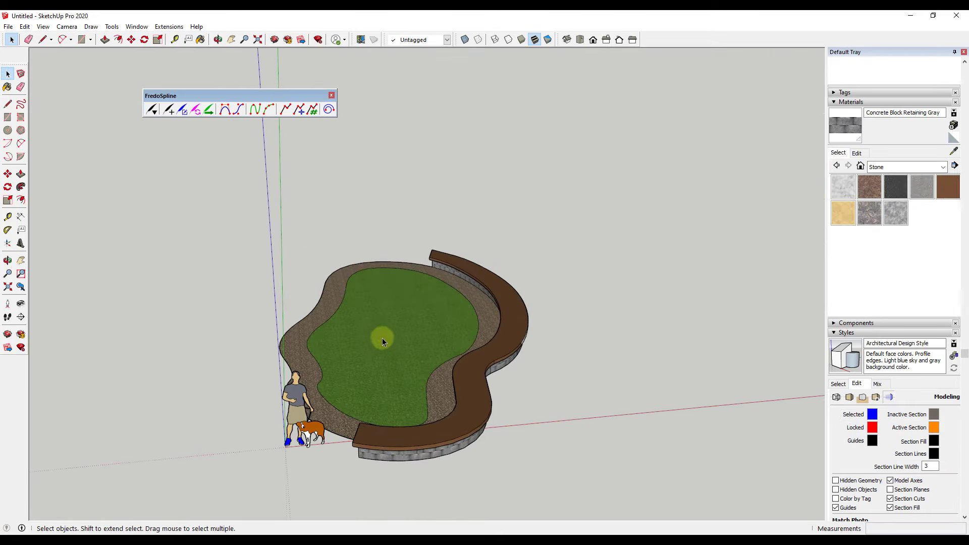
# Search the 3D Warehouse for "2d plant"
pyautogui.moveTo(382, 338); pyautogui.dragTo(422, 360, button='middle')
pyautogui.scroll(2, 471, 359)
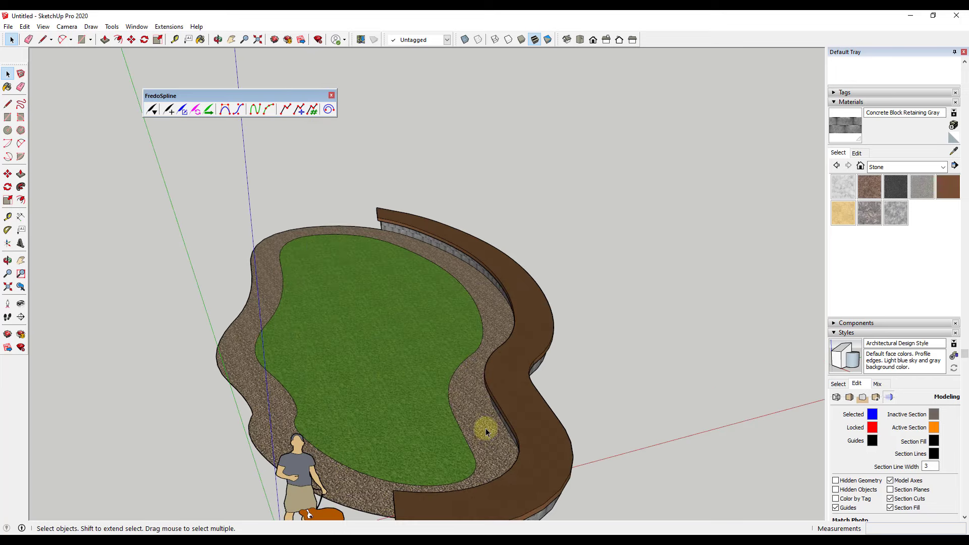
pyautogui.scroll(-2, 485, 428)
pyautogui.click(137, 27)
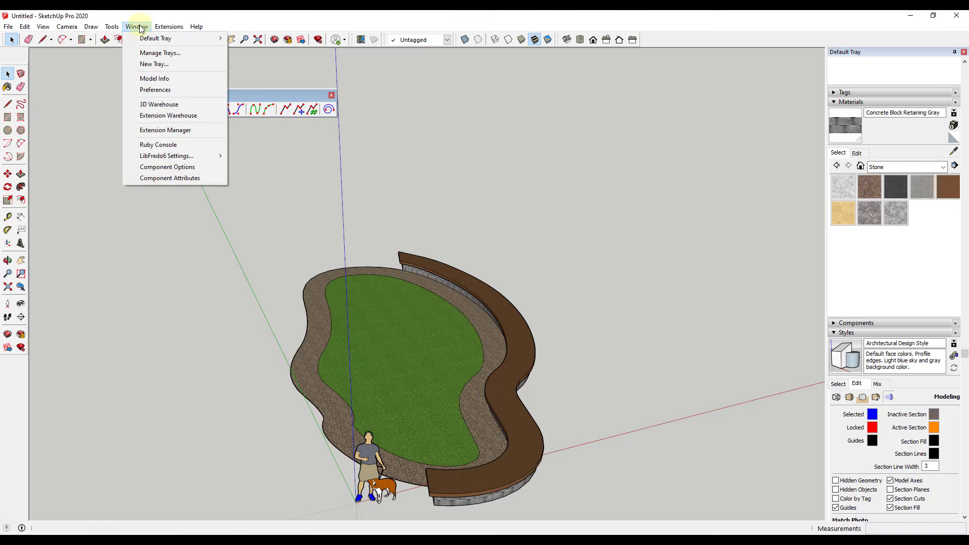
pyautogui.click(160, 104)
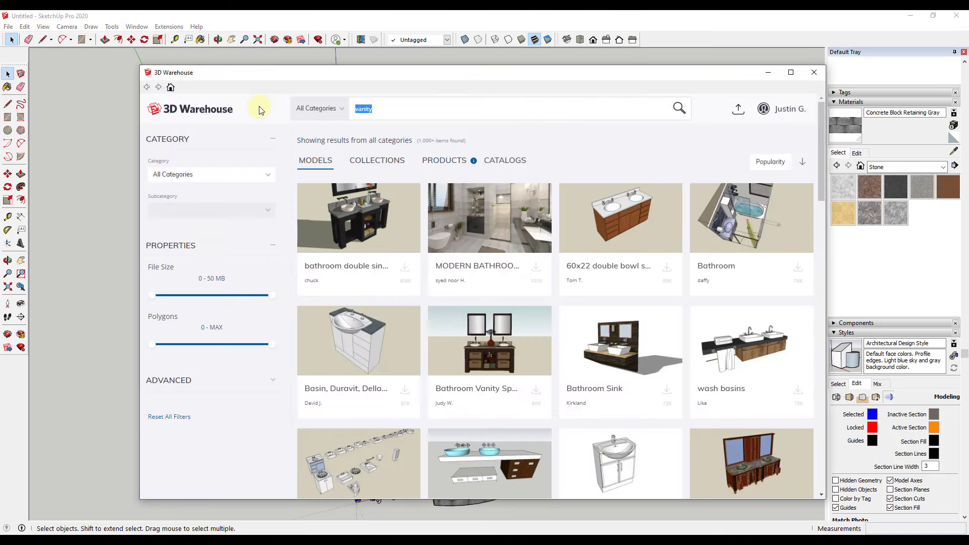
pyautogui.write('2d plant')
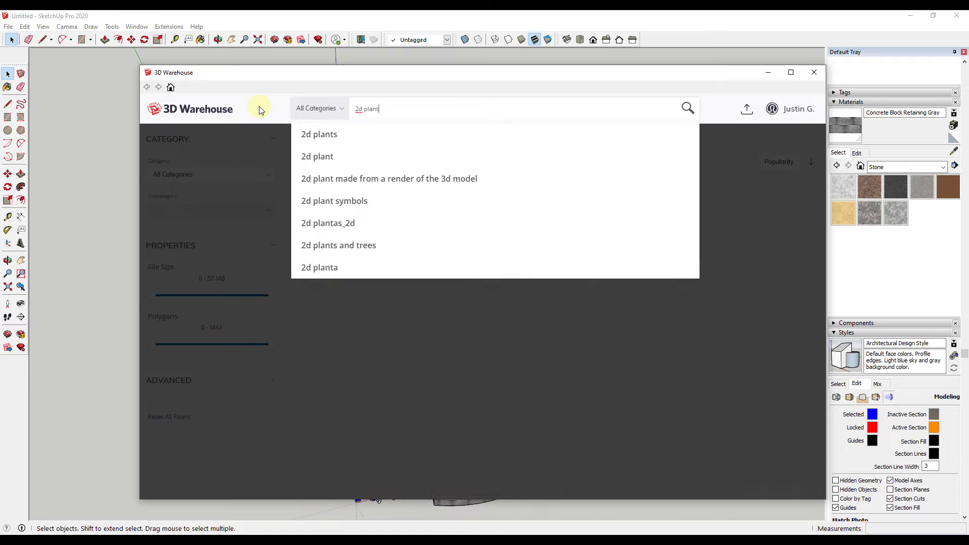
pyautogui.press('Return')
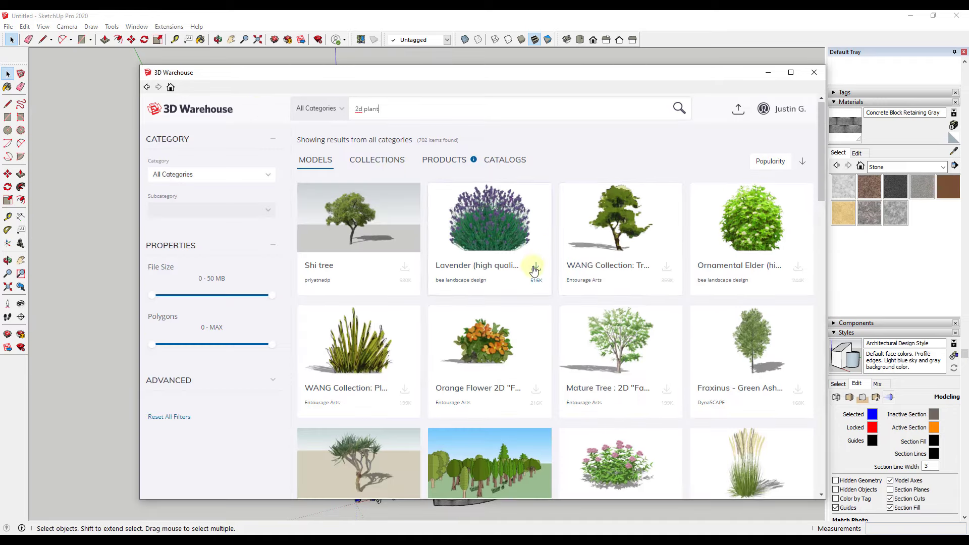
# Download the Spirea japonica - Dwarf Spirea model directly into the scene and place it near the wall's far end
pyautogui.scroll(-3, 535, 267)
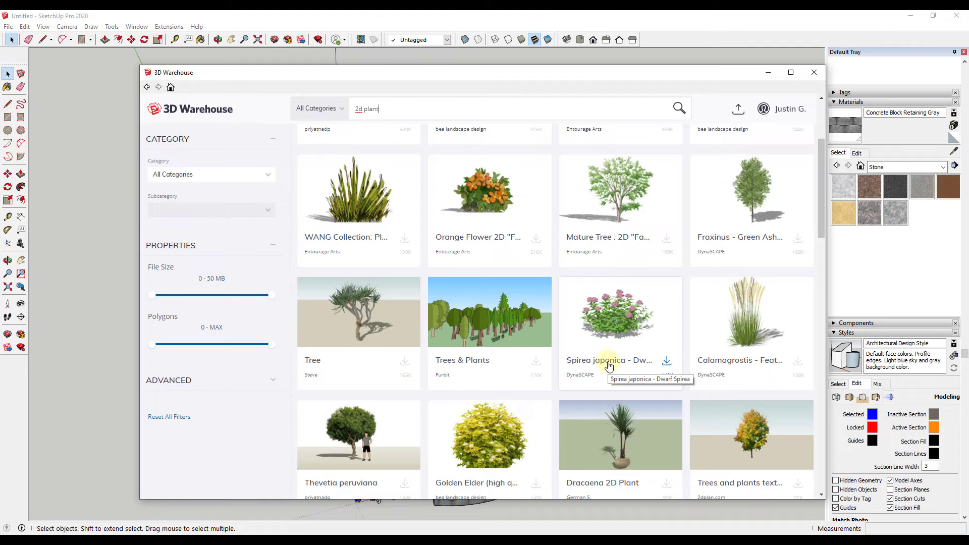
pyautogui.click(609, 331)
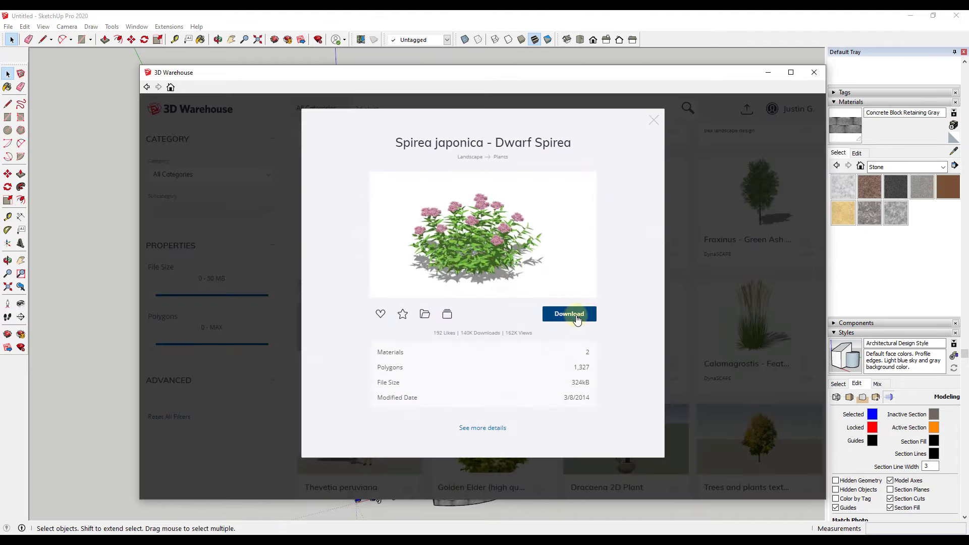
pyautogui.click(575, 319)
pyautogui.click(452, 310)
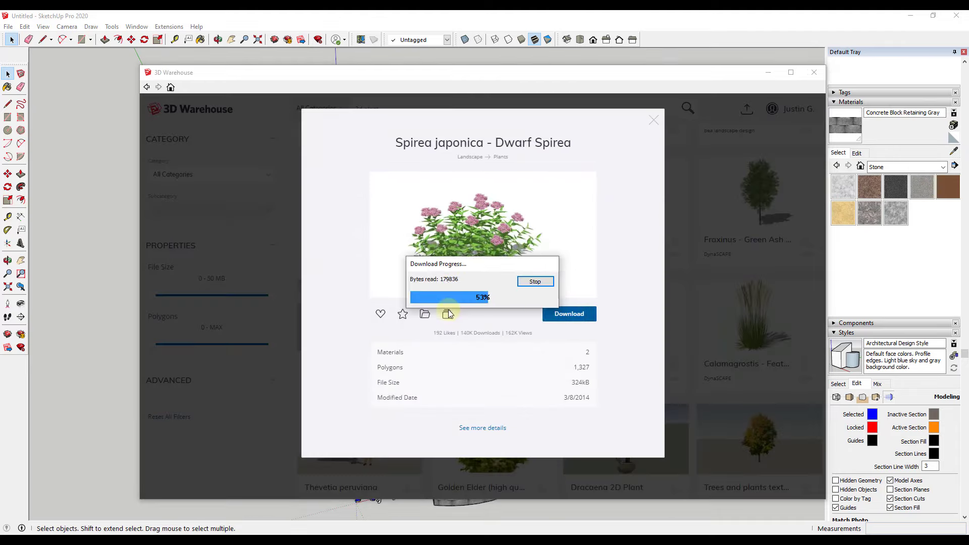
pyautogui.scroll(4, 434, 287)
pyautogui.scroll(3, 435, 287)
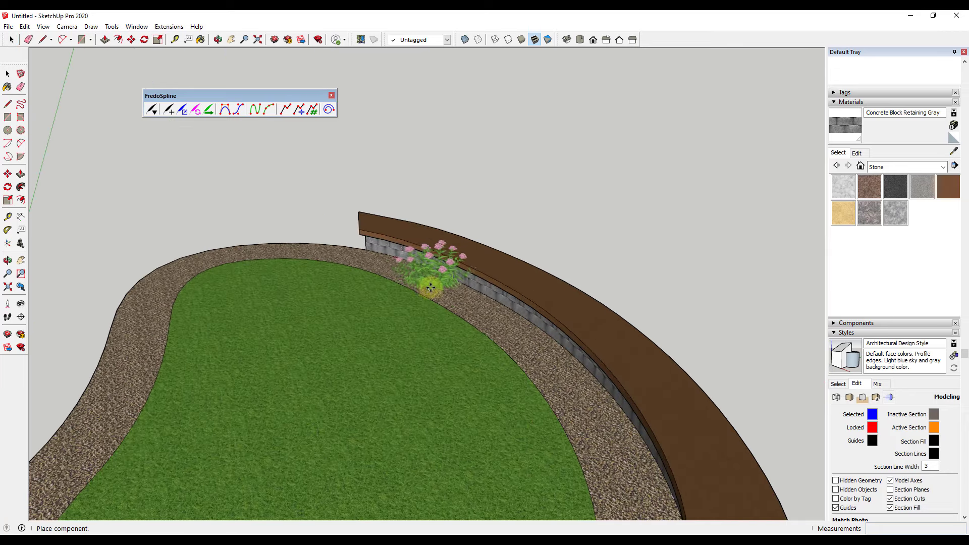
pyautogui.click(432, 274)
# Scale the spirea down uniformly and move it about 8" onto the gravel border beside the wall
pyautogui.scroll(3, 497, 238)
pyautogui.press('s')
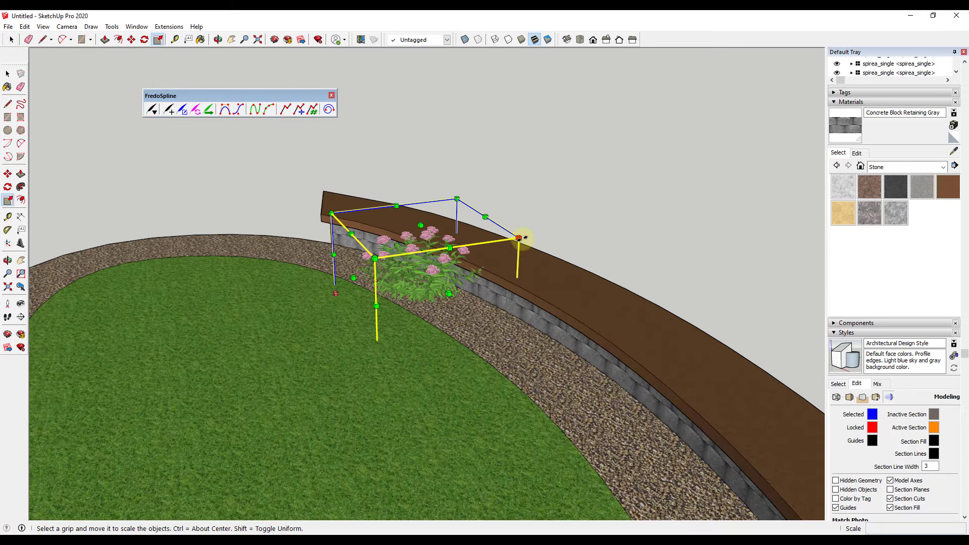
pyautogui.moveTo(518, 238); pyautogui.dragTo(410, 276)
pyautogui.scroll(4, 386, 287)
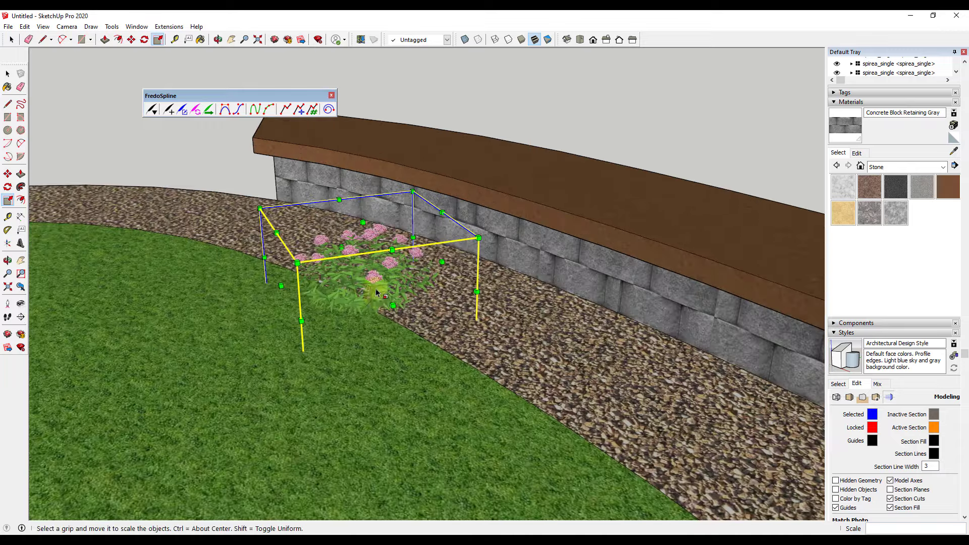
pyautogui.press('m')
pyautogui.click(377, 319)
pyautogui.click(399, 305)
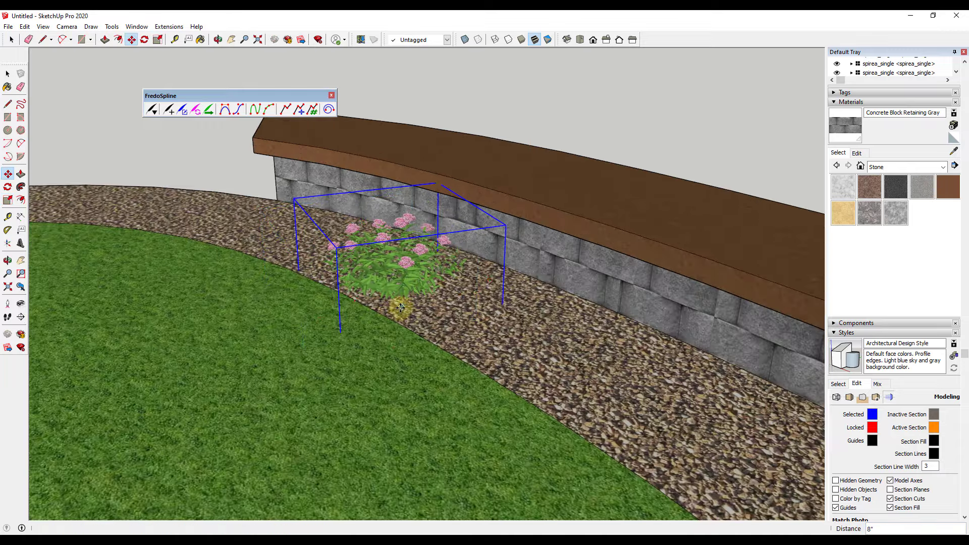
# Copy the spirea about 2' 4" along the gravel border and shift the copy about another 2' 4" farther along
pyautogui.scroll(-3, 376, 279)
pyautogui.scroll(-1, 376, 280)
pyautogui.click(408, 296)
pyautogui.press('ctrl')
pyautogui.click(466, 319)
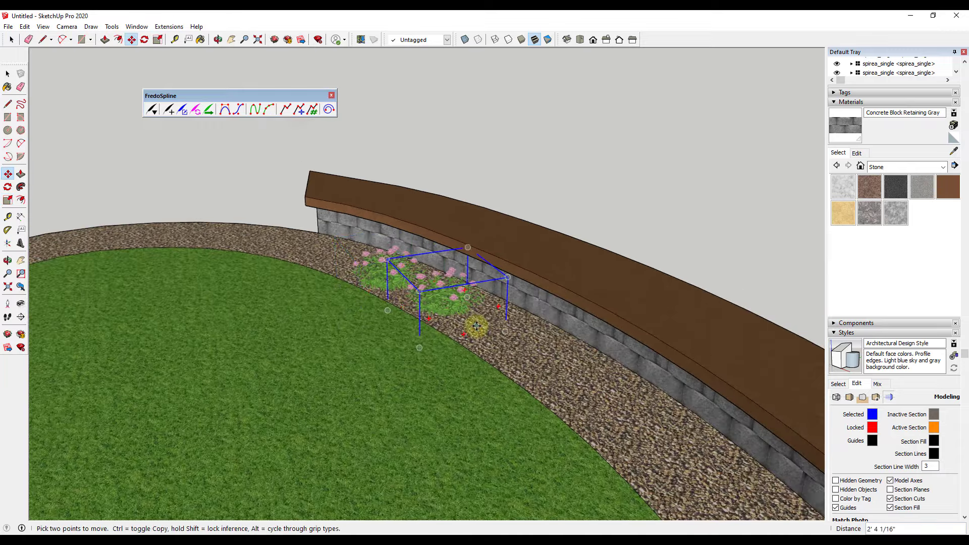
pyautogui.click(476, 326)
pyautogui.press('ctrl')
pyautogui.click(561, 367)
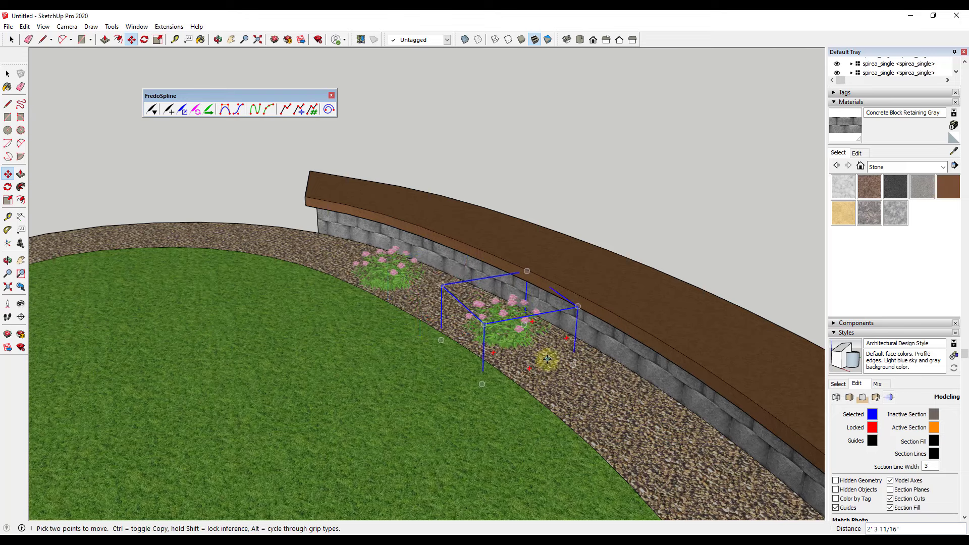
# Copy the second spirea about 2' 3" farther along the gravel border beside the wall
pyautogui.click(511, 345)
pyautogui.press('ctrl')
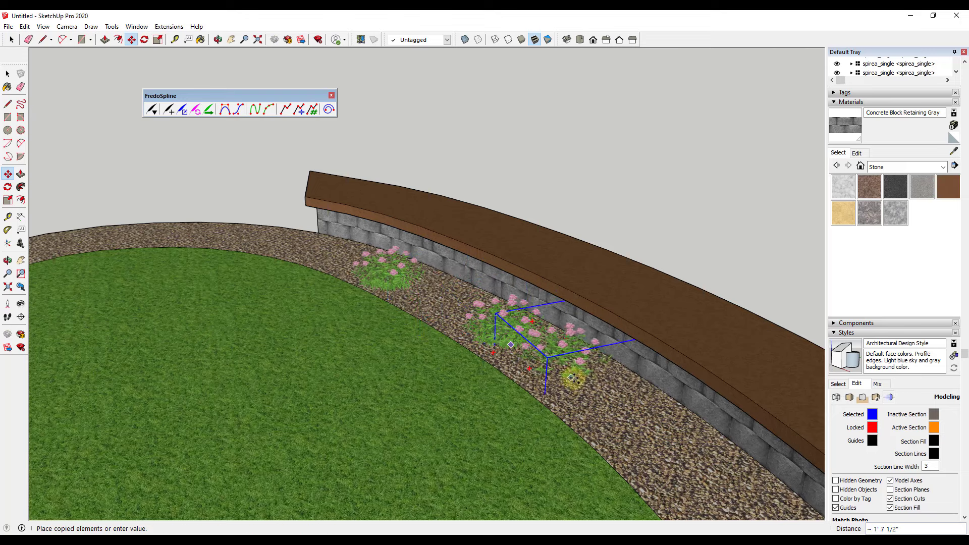
pyautogui.press('space')
pyautogui.press('m')
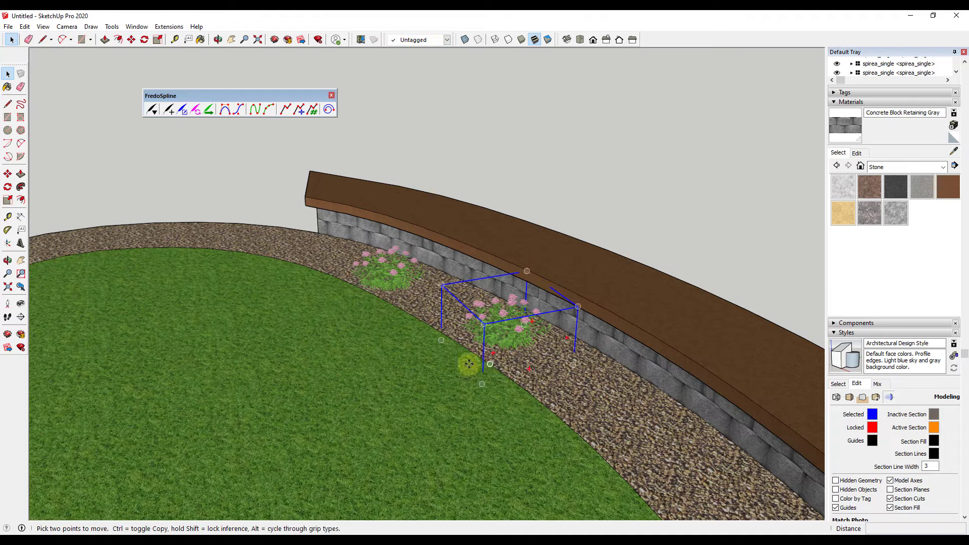
pyautogui.click(430, 363)
pyautogui.click(478, 404)
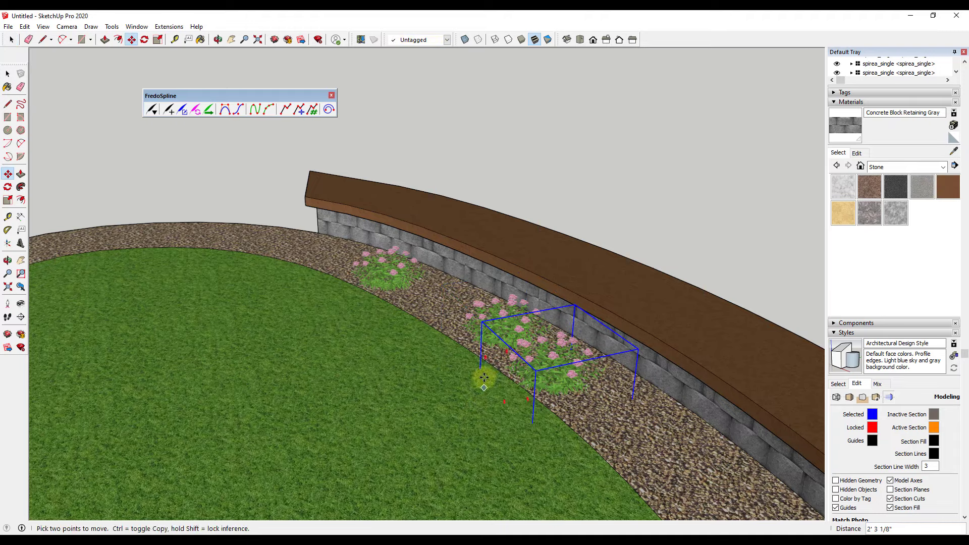
pyautogui.press('space')
# Select the section of the grass area's outline that runs past the spirea along the retaining wall
pyautogui.scroll(-5, 520, 346)
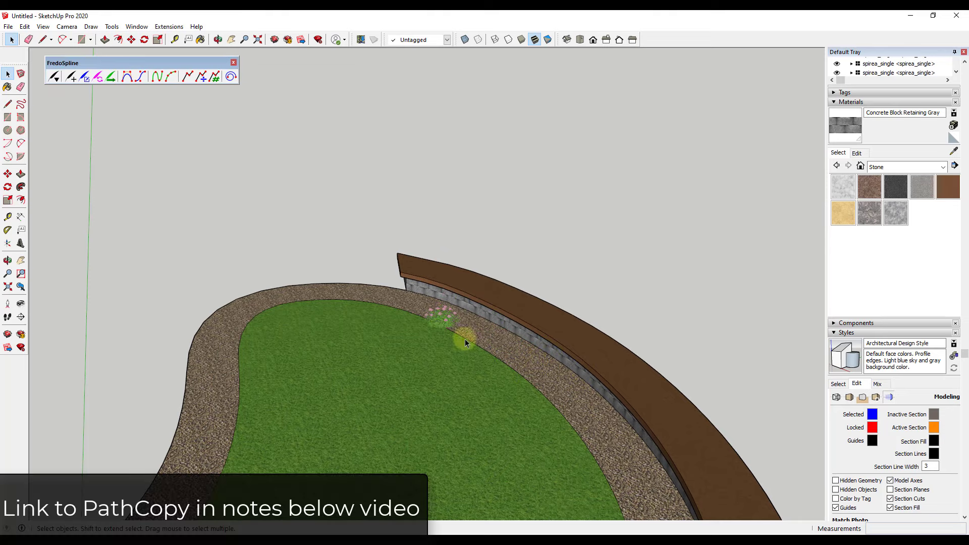
pyautogui.moveTo(465, 338); pyautogui.dragTo(451, 313, button='middle')
pyautogui.scroll(-4, 478, 335)
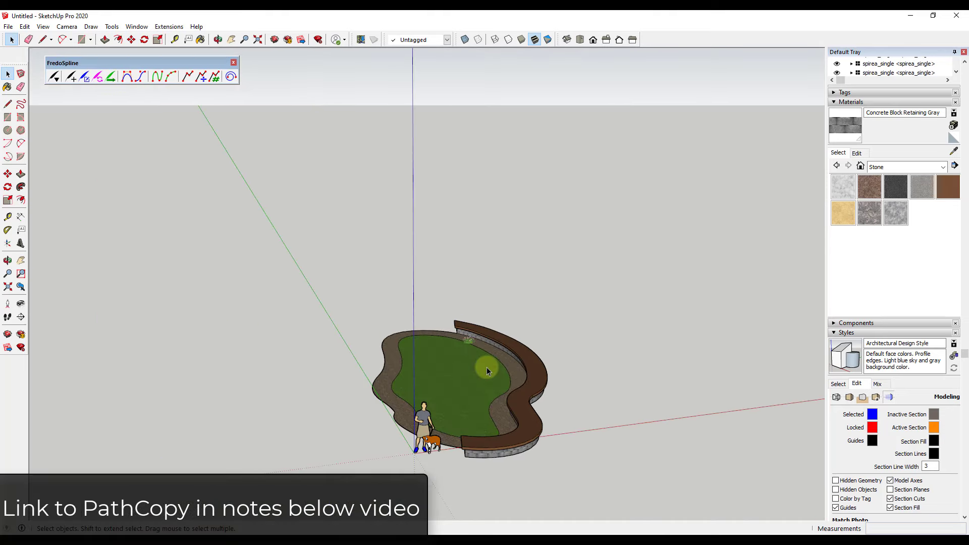
pyautogui.moveTo(486, 368); pyautogui.dragTo(469, 402, button='middle')
pyautogui.scroll(6, 482, 318)
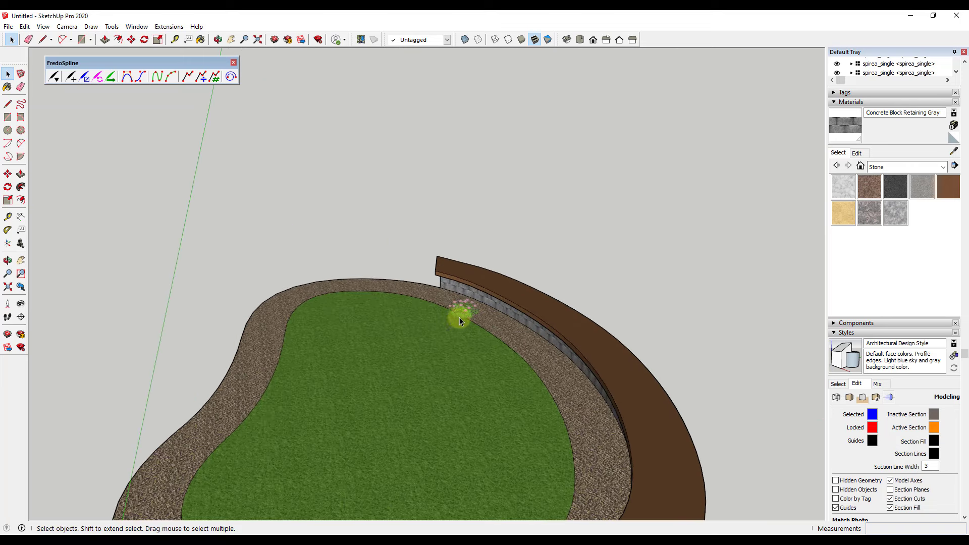
pyautogui.click(460, 320)
pyautogui.click(489, 332)
pyautogui.scroll(-2, 489, 335)
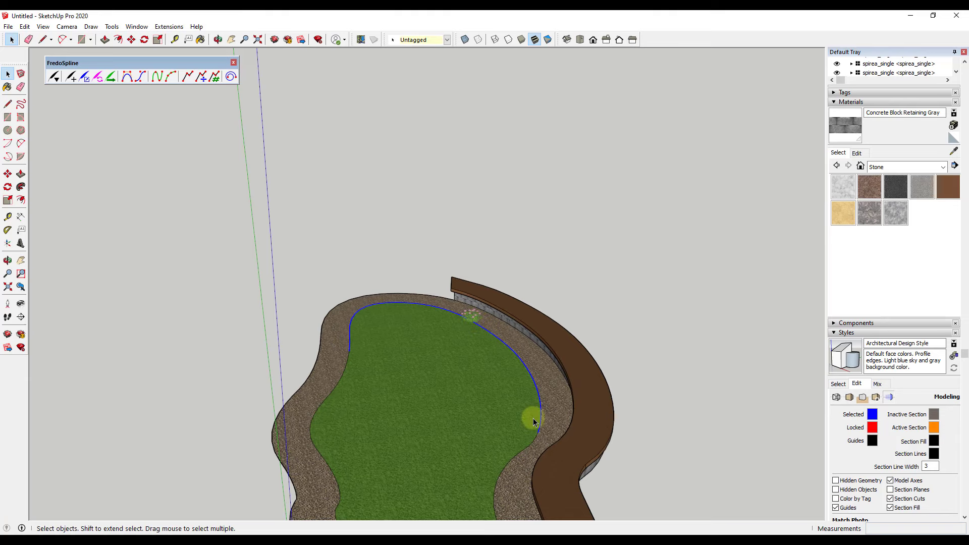
# Select the grass area's whole outline and use PathCopy to repeat the spirea along it at 10' spacing
pyautogui.moveTo(532, 418); pyautogui.dragTo(507, 333, button='middle')
pyautogui.scroll(-4, 496, 358)
pyautogui.scroll(4, 507, 386)
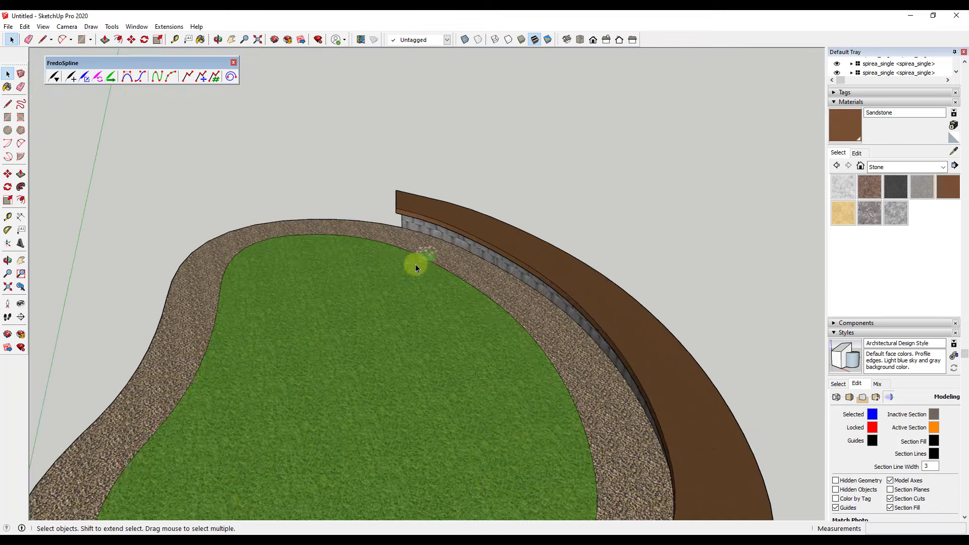
pyautogui.scroll(-3, 426, 298)
pyautogui.scroll(3, 434, 327)
pyautogui.doubleClick(433, 323)
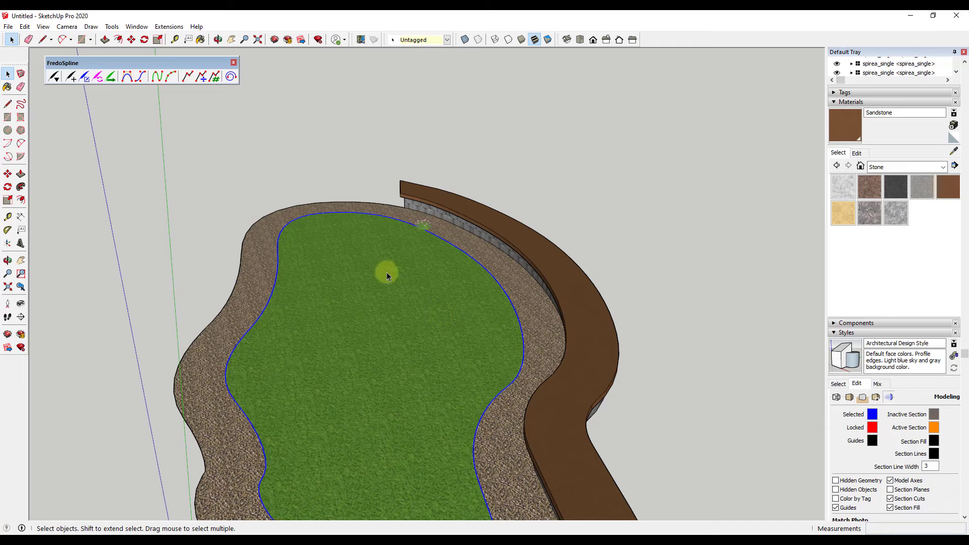
pyautogui.scroll(2, 426, 222)
pyautogui.scroll(-1, 427, 224)
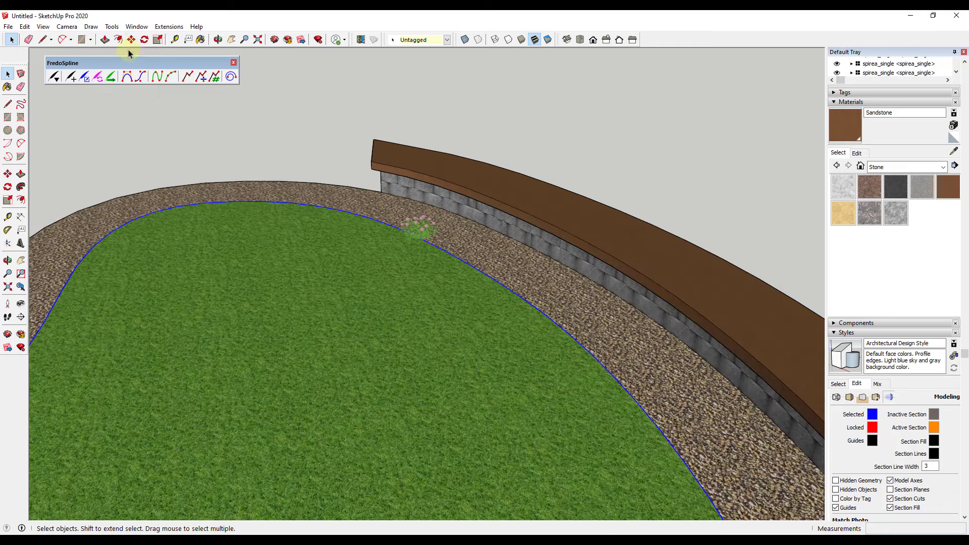
pyautogui.click(168, 27)
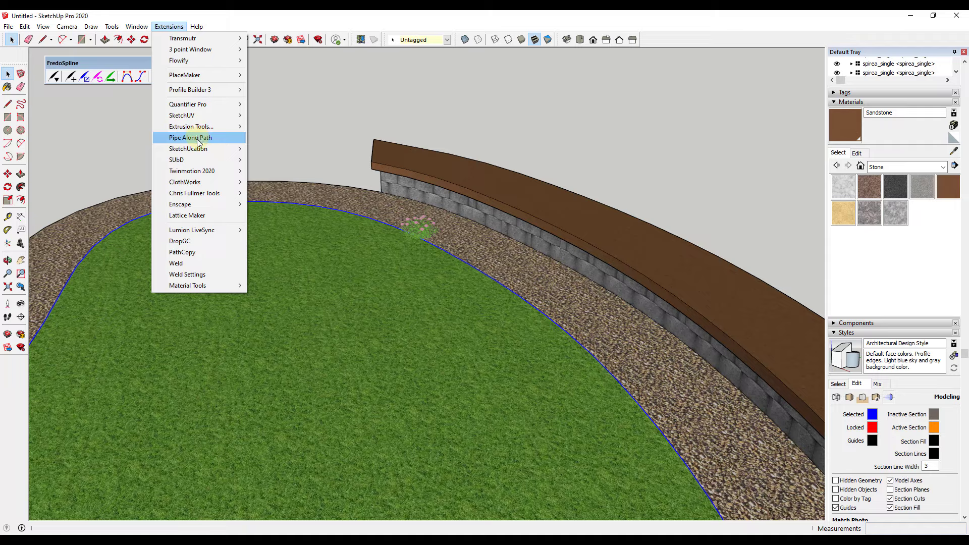
pyautogui.click(202, 252)
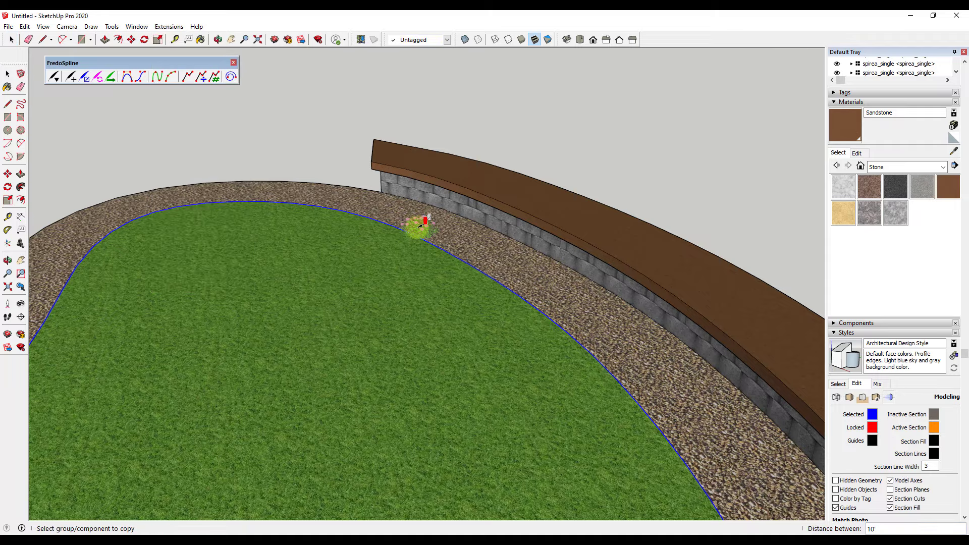
pyautogui.scroll(-4, 434, 225)
pyautogui.scroll(4, 497, 333)
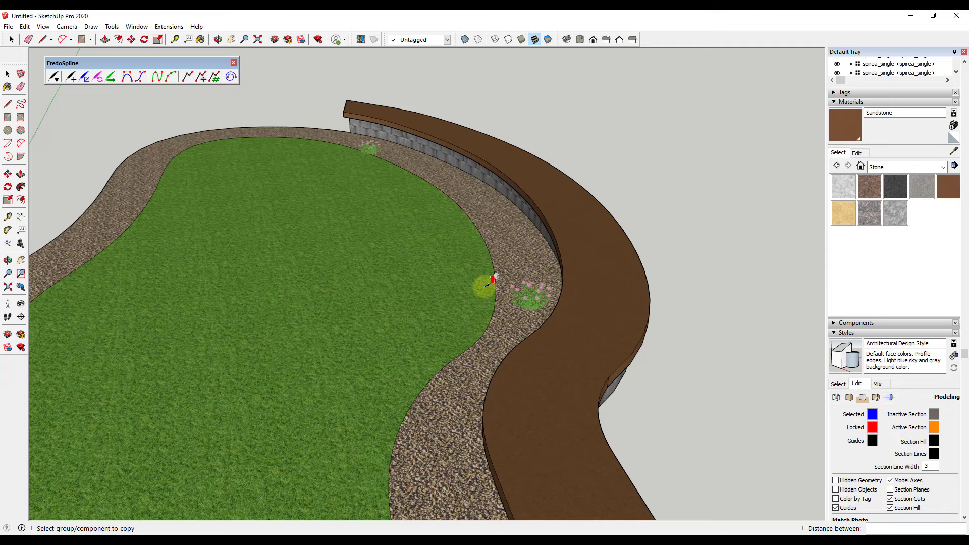
# Check where the grass outline beside the wall is divided by selecting one of its short segments
pyautogui.moveTo(507, 270); pyautogui.dragTo(454, 405, button='middle')
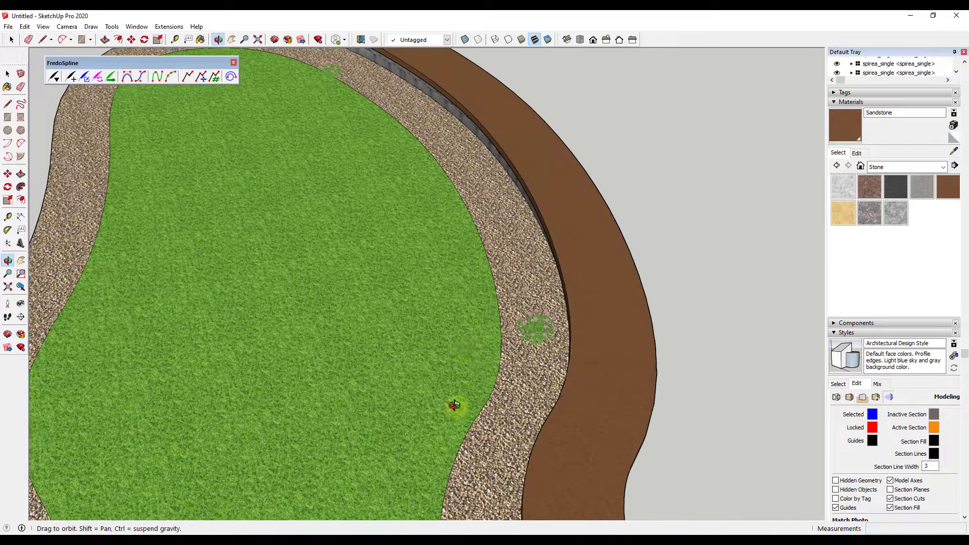
pyautogui.scroll(-6, 436, 353)
pyautogui.press('space')
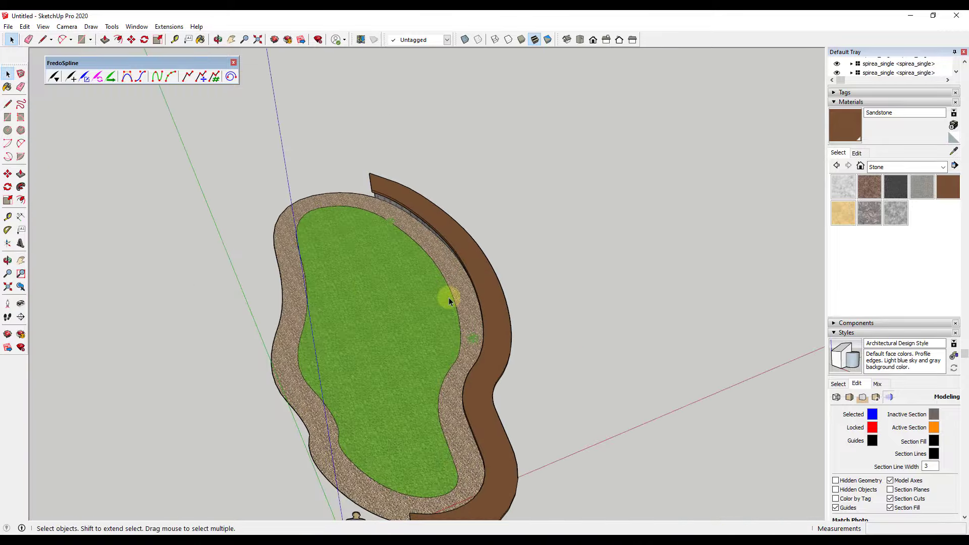
pyautogui.click(459, 325)
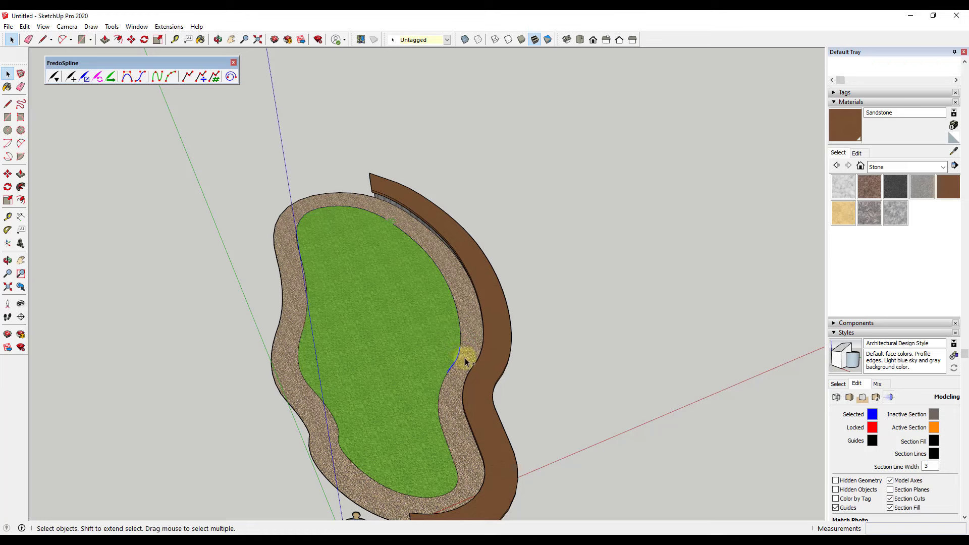
# Select the grass area's whole outline without its face and weld its edges into one continuous curve
pyautogui.moveTo(463, 359); pyautogui.dragTo(400, 292, button='middle')
pyautogui.scroll(3, 396, 297)
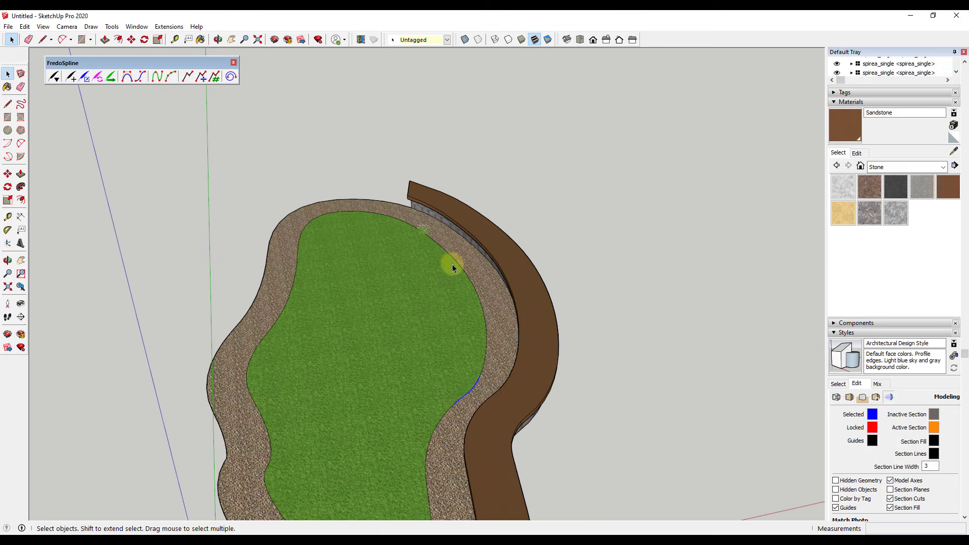
pyautogui.doubleClick(404, 310)
pyautogui.keyDown('shift'); pyautogui.click(396, 313); pyautogui.keyUp('shift')
pyautogui.scroll(4, 505, 333)
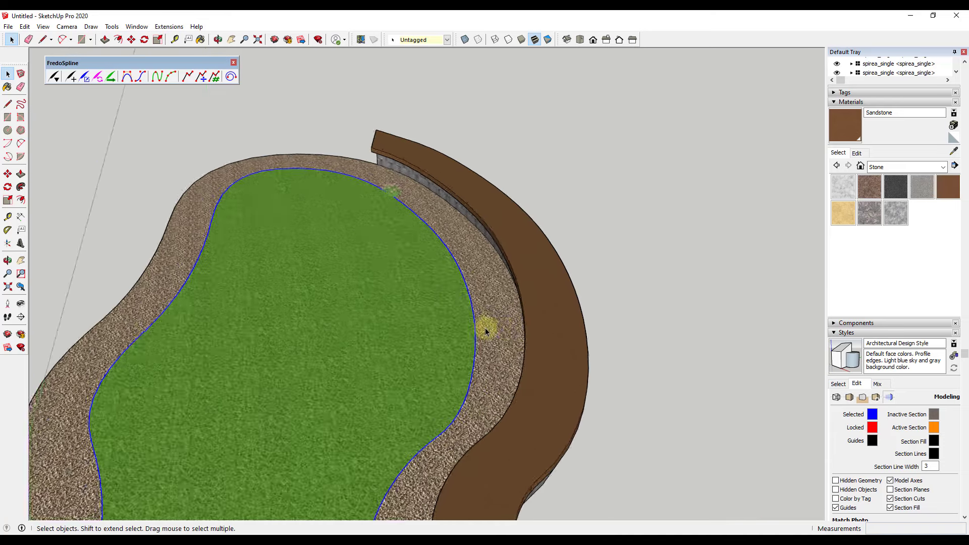
pyautogui.rightClick(469, 309)
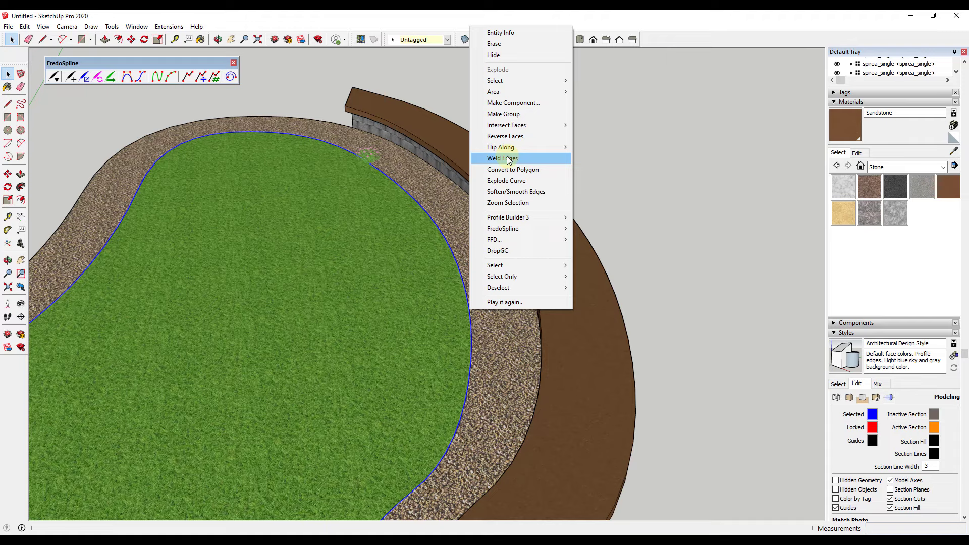
pyautogui.click(507, 159)
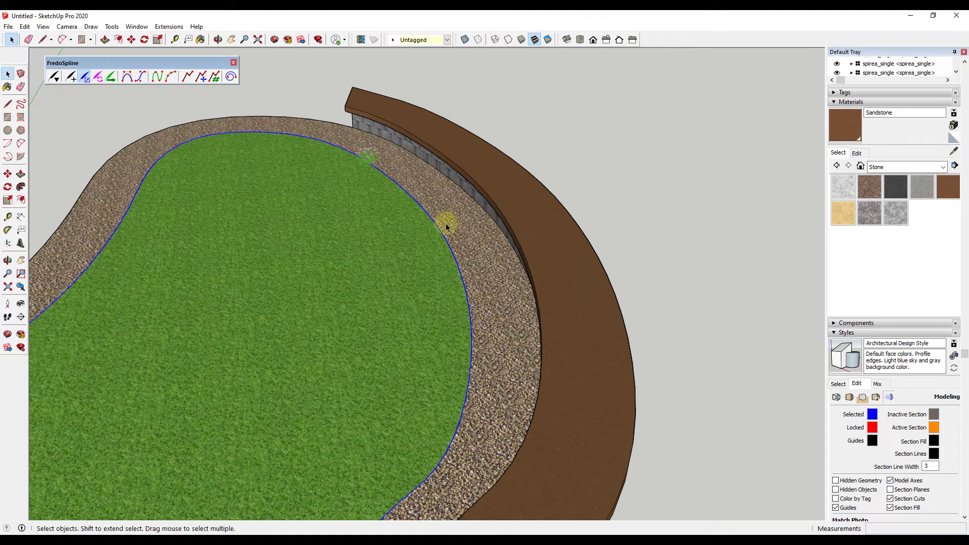
# Select the welded grass outline and use PathCopy to repeat the spirea beside the retaining wall along it at 10' spacing
pyautogui.scroll(-2, 449, 212)
pyautogui.scroll(5, 896, 260)
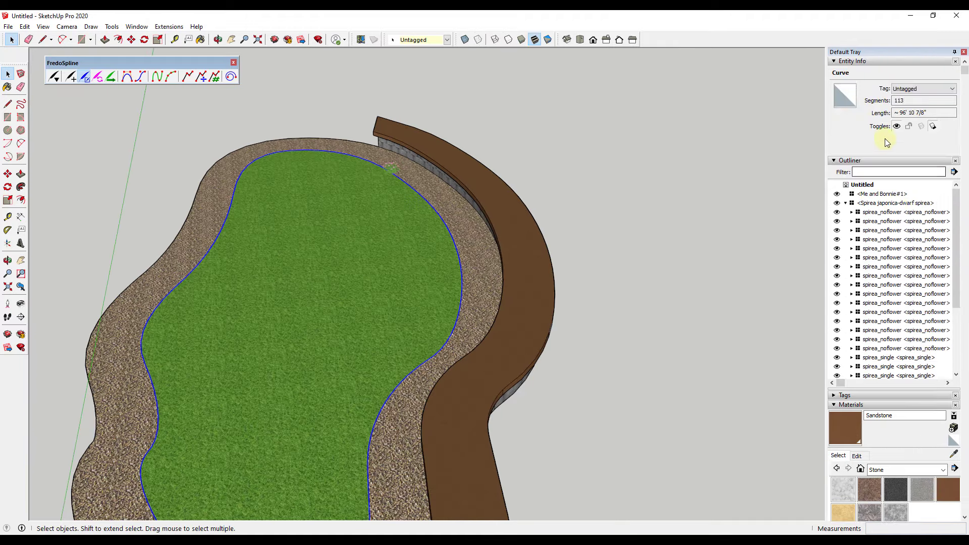
pyautogui.click(462, 286)
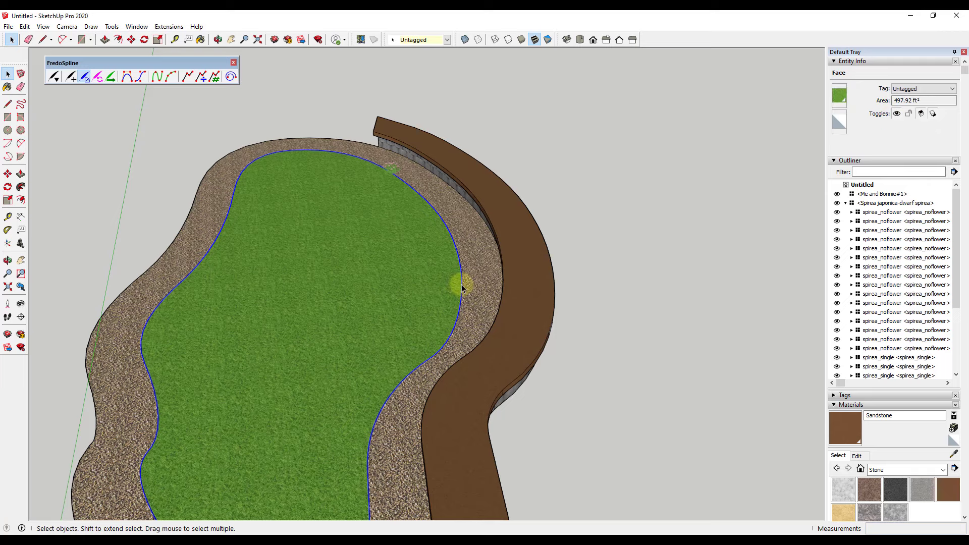
pyautogui.scroll(-3, 515, 225)
pyautogui.scroll(1, 421, 406)
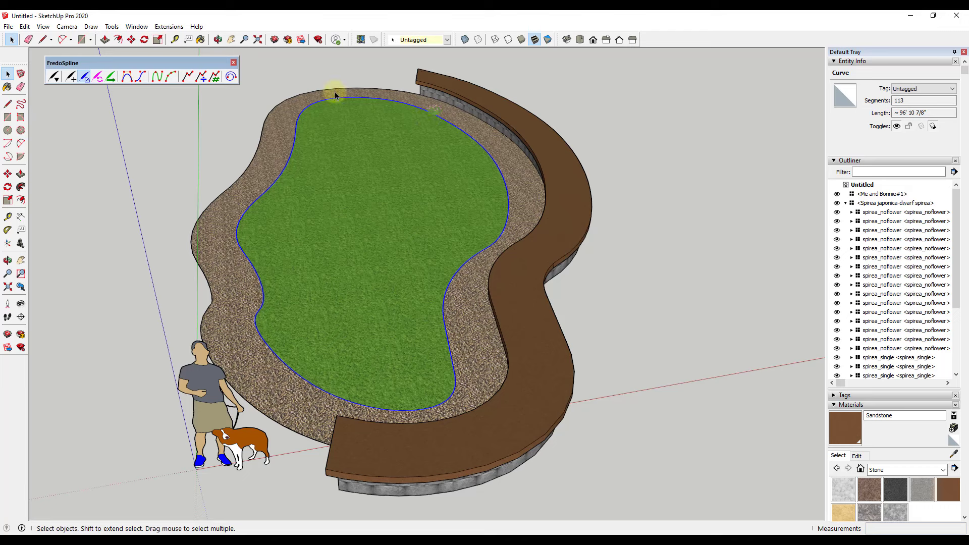
pyautogui.click(169, 26)
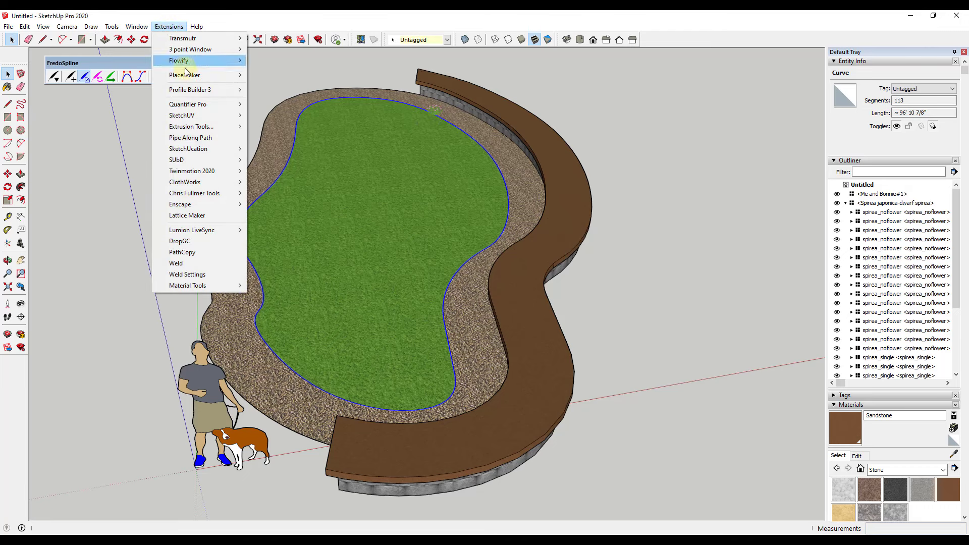
pyautogui.click(199, 257)
pyautogui.click(434, 108)
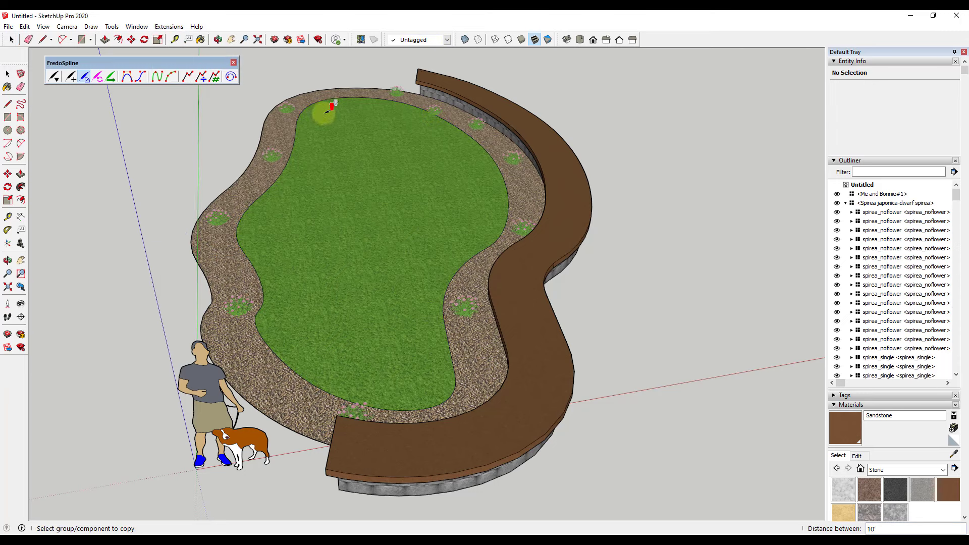
# Try closer PathCopy spacings of 3' and 1' between the spirea plants along the grass outline
pyautogui.click(510, 202)
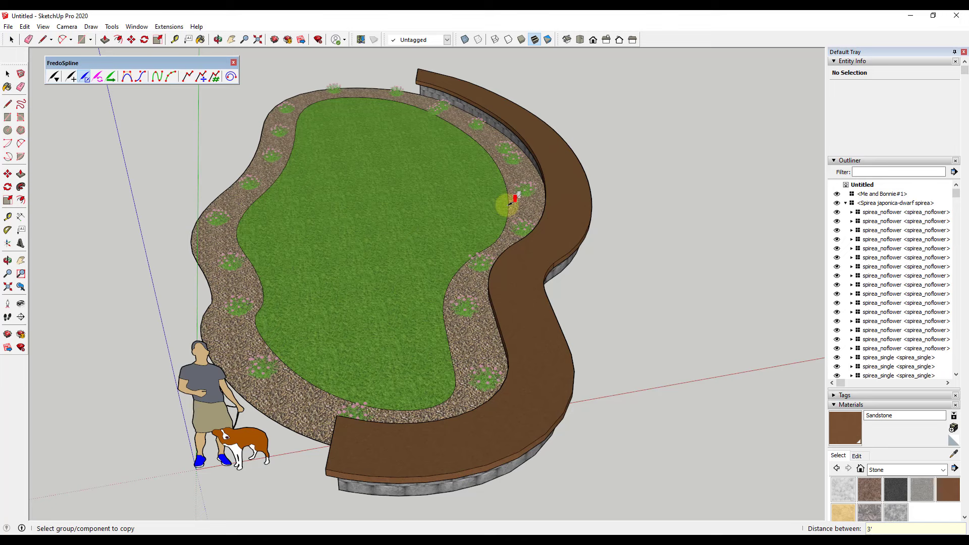
pyautogui.click(510, 202)
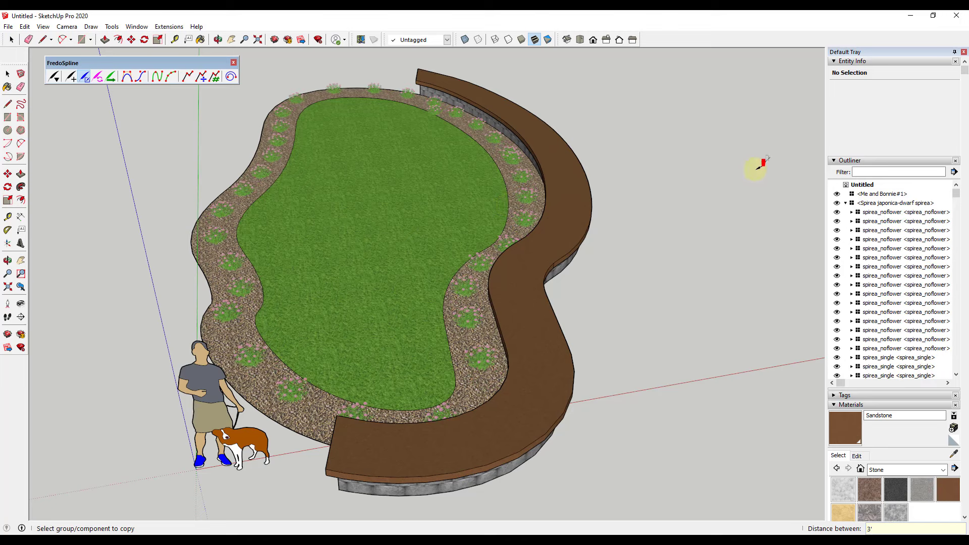
pyautogui.click(833, 162)
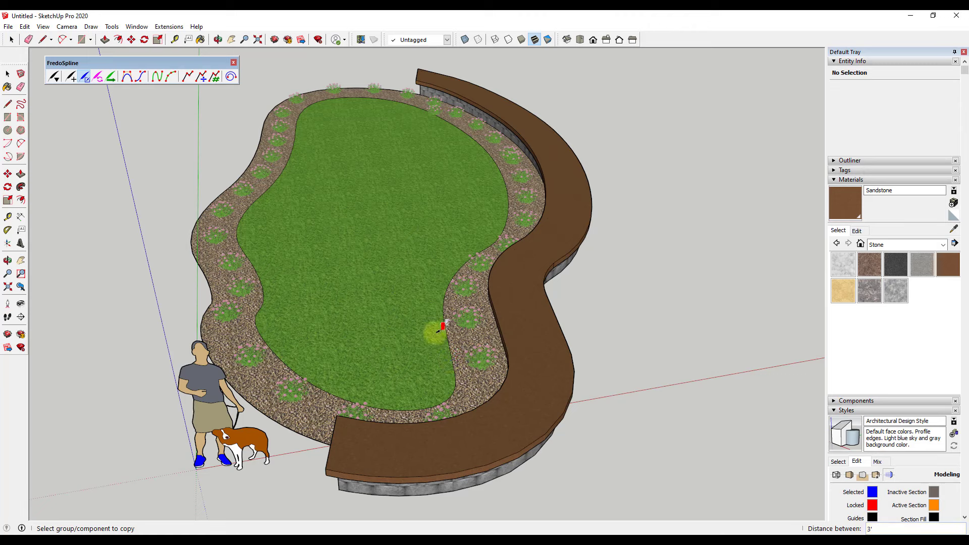
pyautogui.write("'")
pyautogui.press('Return')
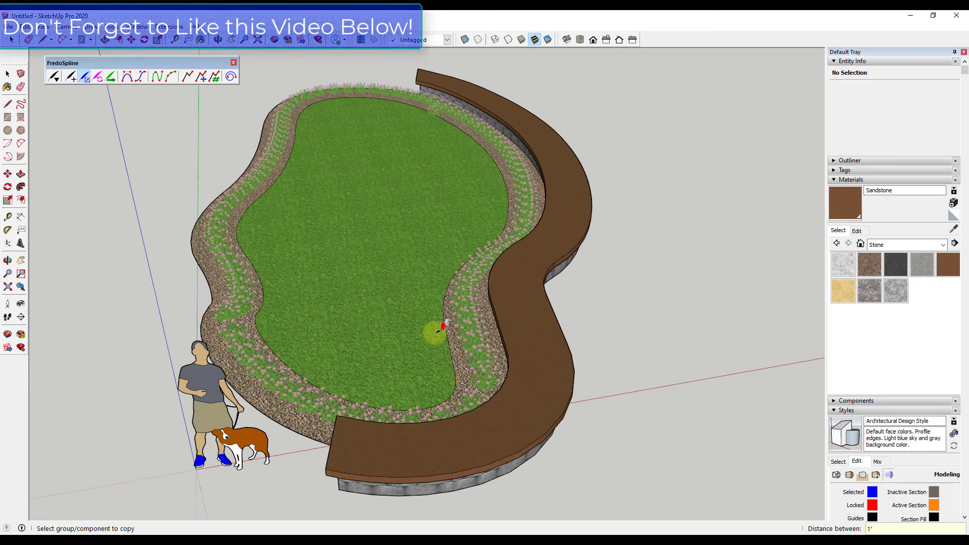
# Set the PathCopy spacing between the spirea plants to 2'
pyautogui.write("2'")
pyautogui.press('Return')
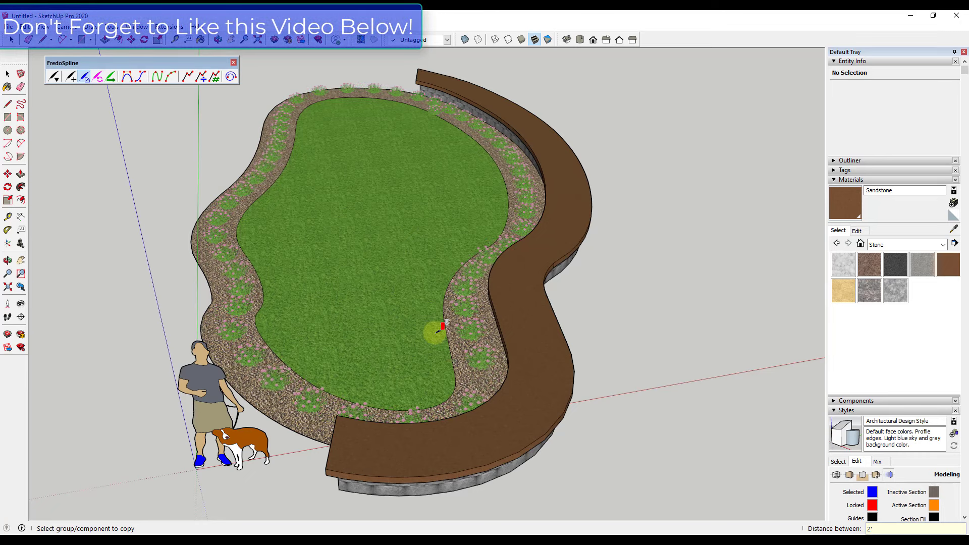
pyautogui.press('o')
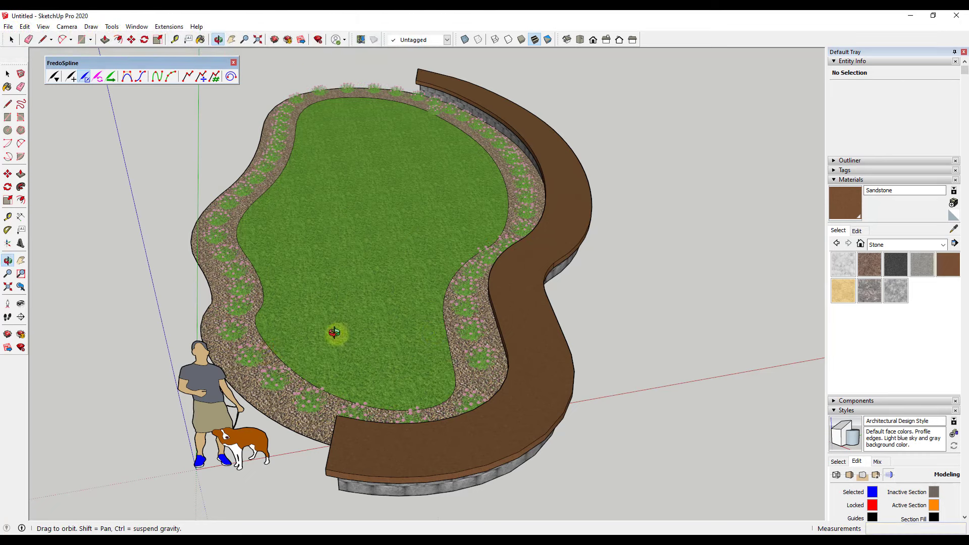
pyautogui.moveTo(335, 333); pyautogui.dragTo(478, 304)
pyautogui.moveTo(478, 304); pyautogui.dragTo(499, 325, button='middle')
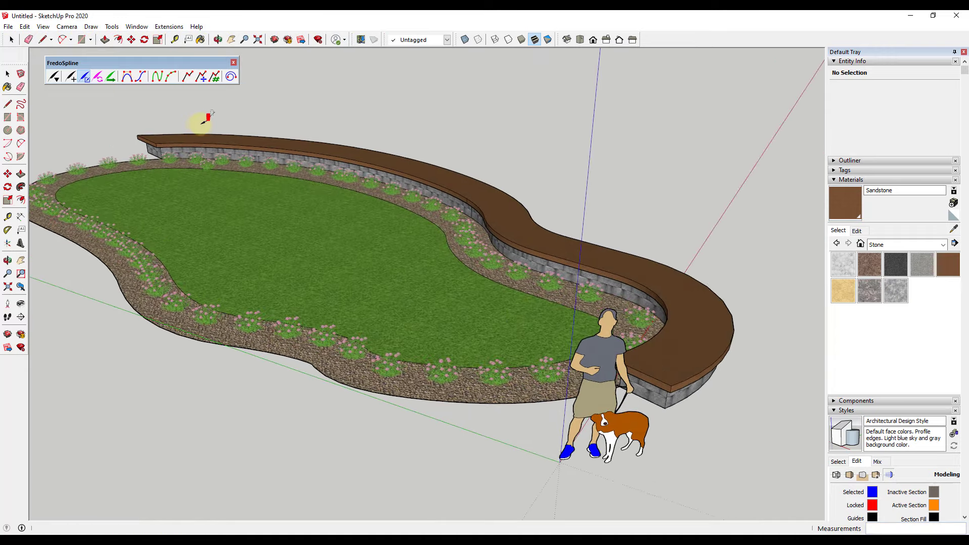
# Edit one spirea component beside the wall, move all its parts onto the grass edge so every copy follows, and leave the component
pyautogui.moveTo(511, 412); pyautogui.dragTo(471, 250, button='middle')
pyautogui.scroll(3, 485, 285)
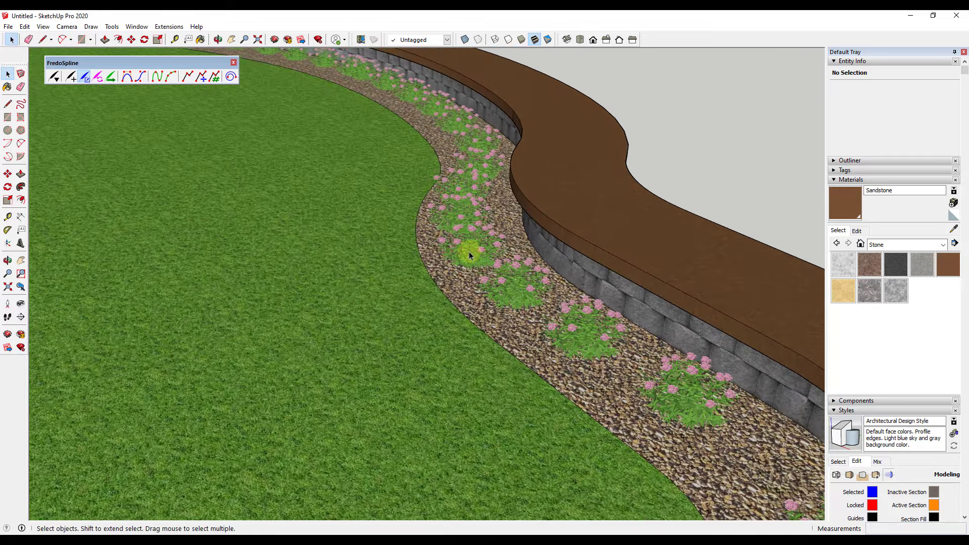
pyautogui.doubleClick(468, 251)
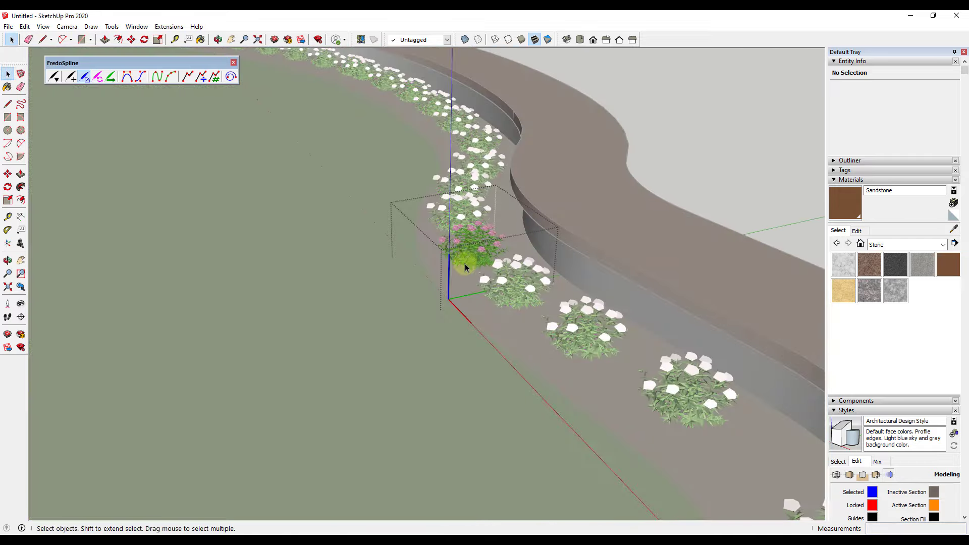
pyautogui.moveTo(462, 266); pyautogui.dragTo(571, 329, button='middle')
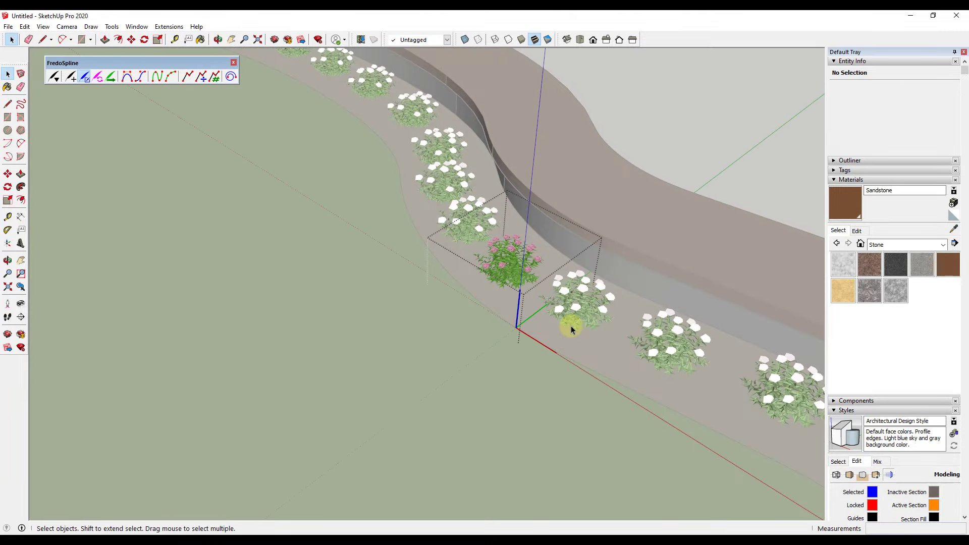
pyautogui.scroll(3, 507, 265)
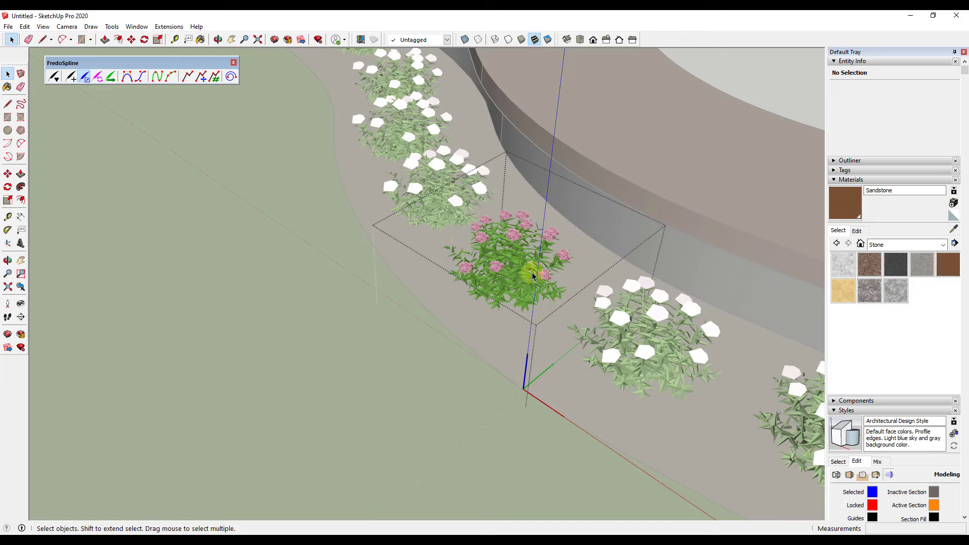
pyautogui.scroll(-5, 524, 392)
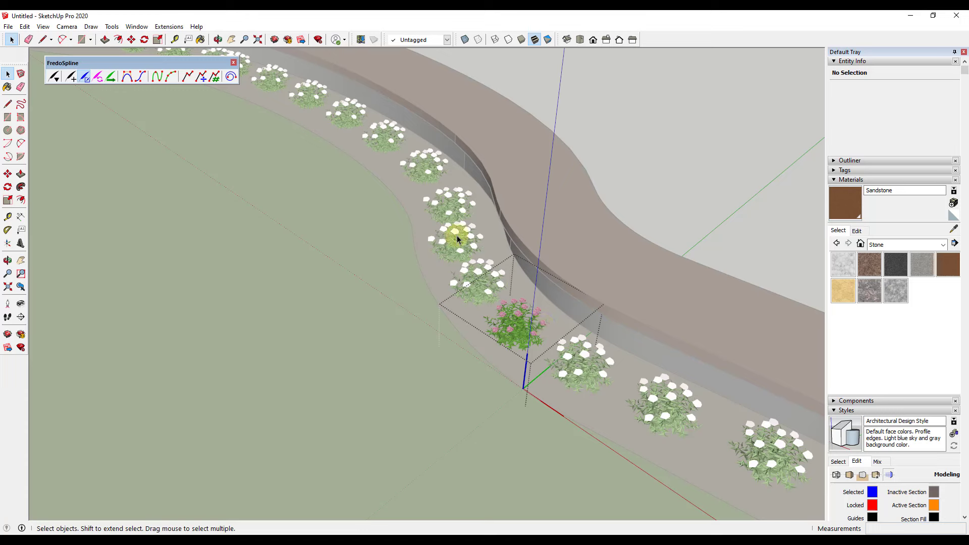
pyautogui.click(514, 329)
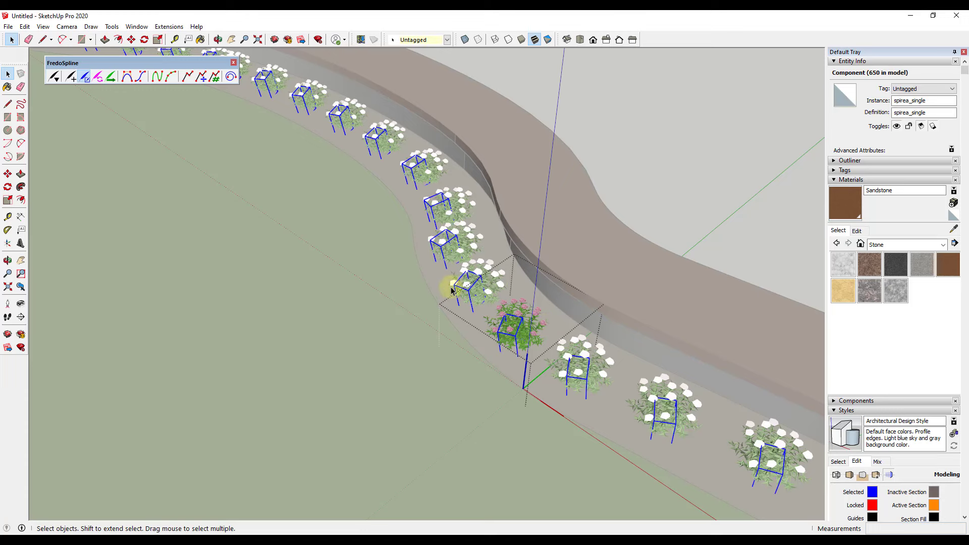
pyautogui.hotkey('ctrl', 'a')
pyautogui.press('m')
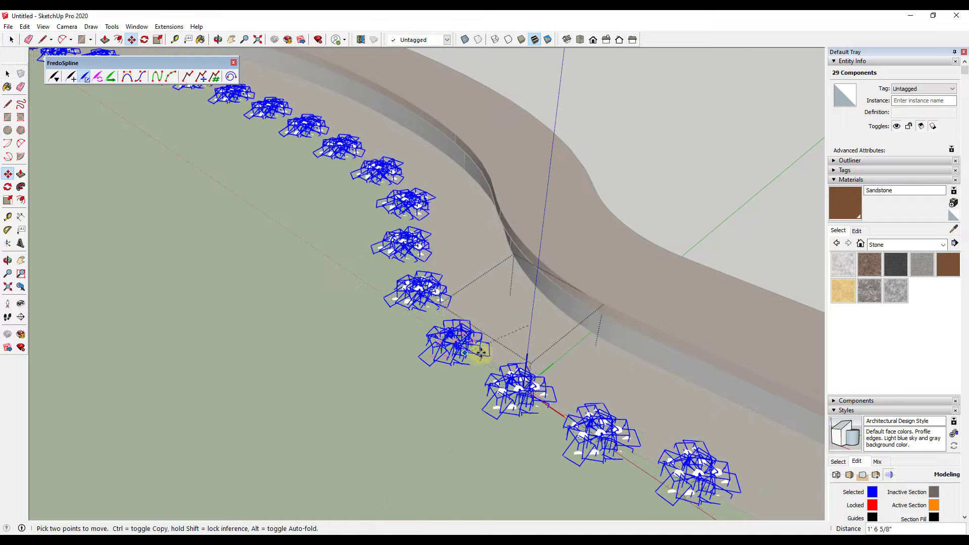
pyautogui.press('space')
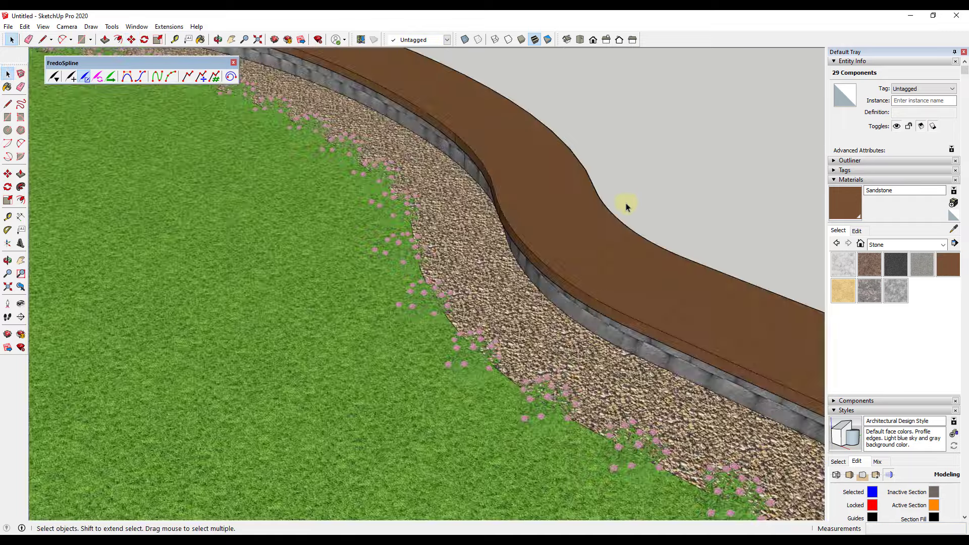
pyautogui.click(626, 202)
# Reopen a spirea component, move all its parts toward the wall until the copies sit mid-width in the gravel border, and close it
pyautogui.moveTo(625, 203); pyautogui.dragTo(444, 345, button='middle')
pyautogui.press('space')
pyautogui.doubleClick(443, 345)
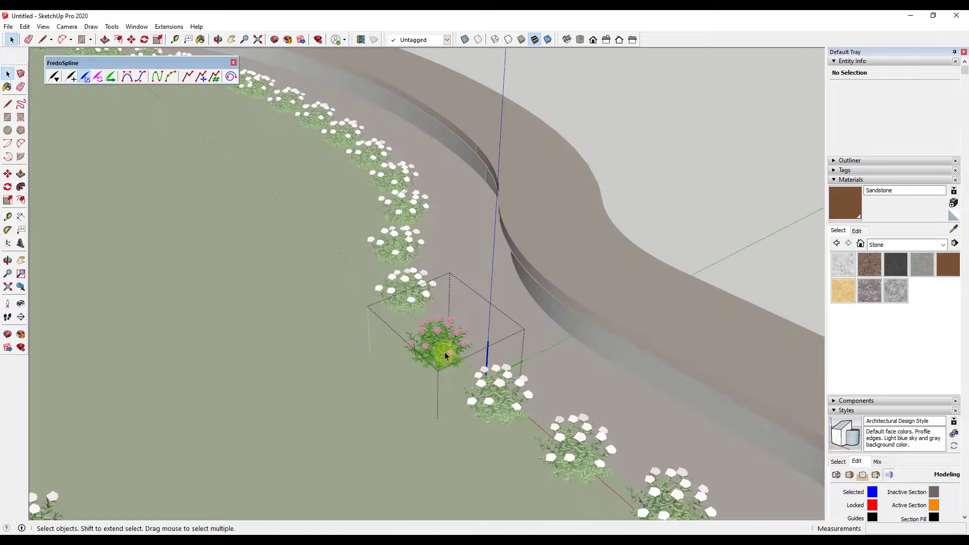
pyautogui.moveTo(476, 373); pyautogui.dragTo(536, 387, button='middle')
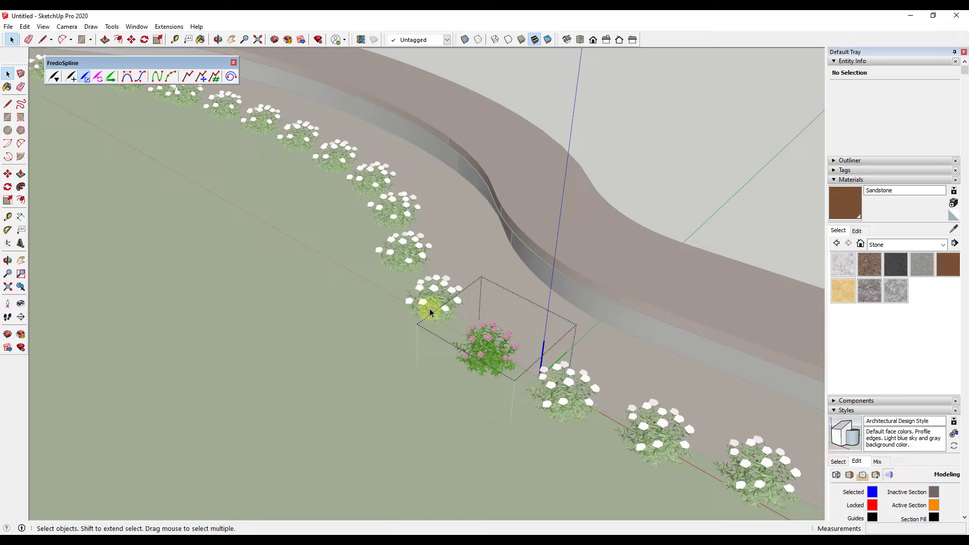
pyautogui.hotkey('ctrl', 'a')
pyautogui.press('m')
pyautogui.click(497, 345)
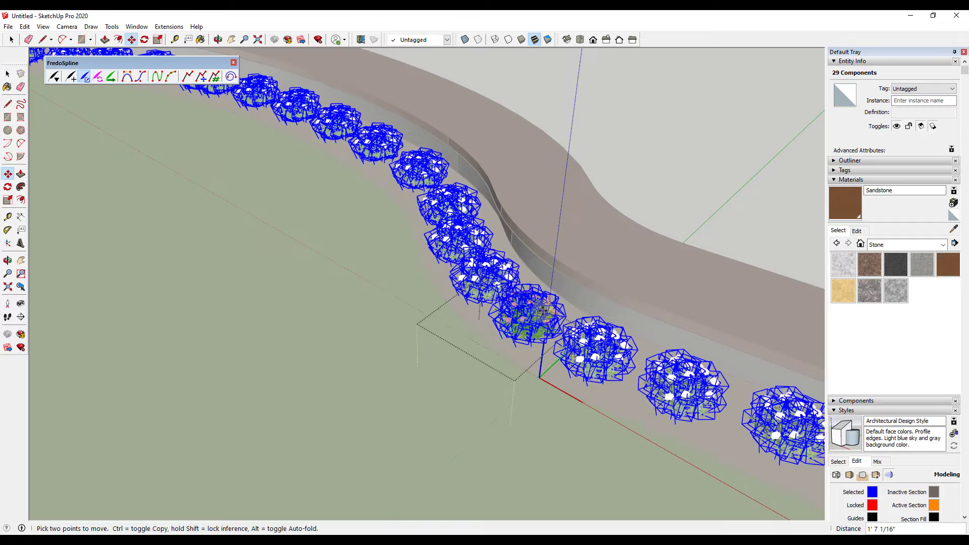
pyautogui.click(549, 313)
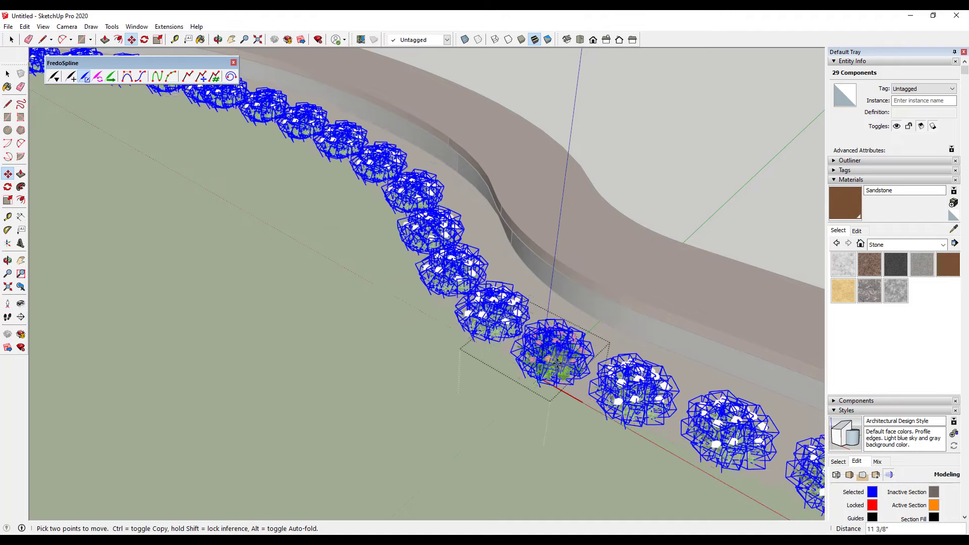
pyautogui.click(575, 352)
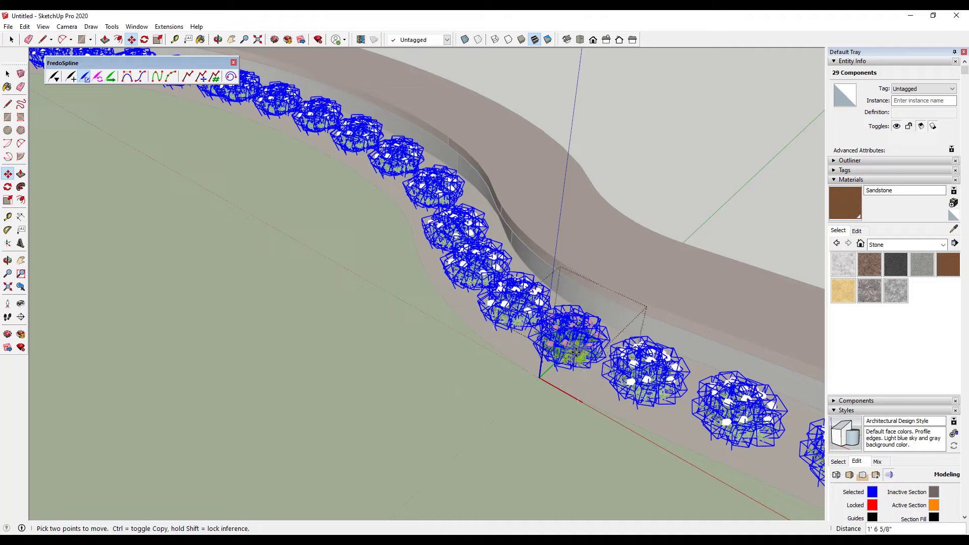
pyautogui.scroll(-1, 532, 341)
pyautogui.scroll(2, 601, 343)
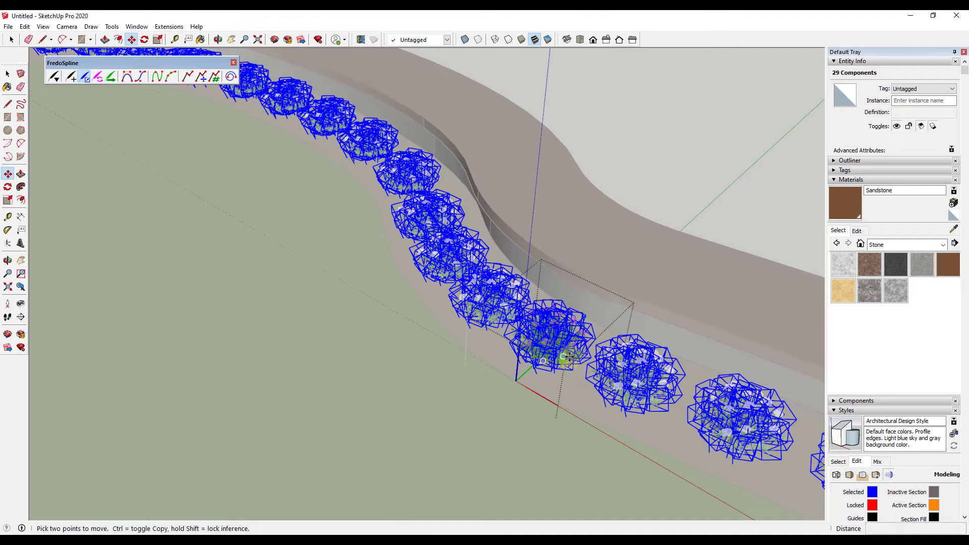
pyautogui.click(516, 375)
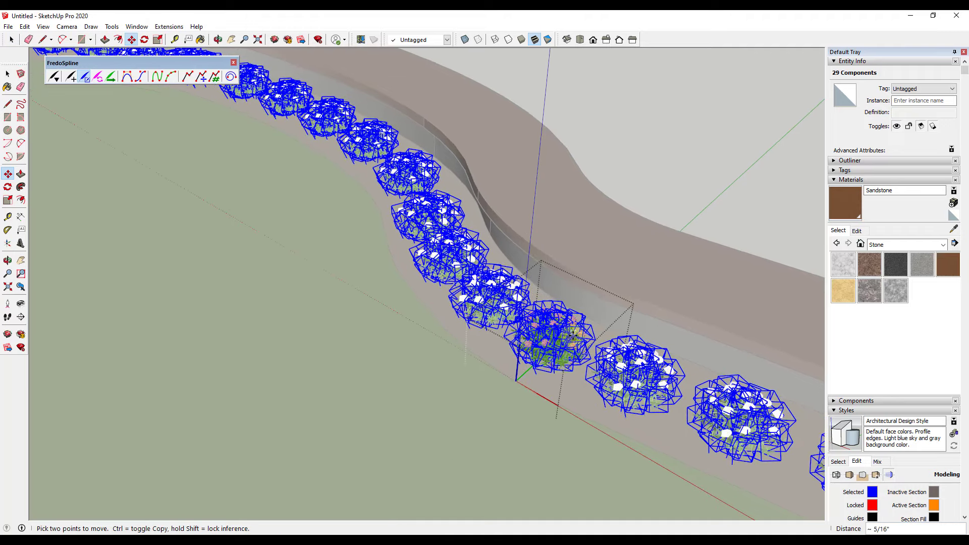
pyautogui.scroll(-2, 555, 334)
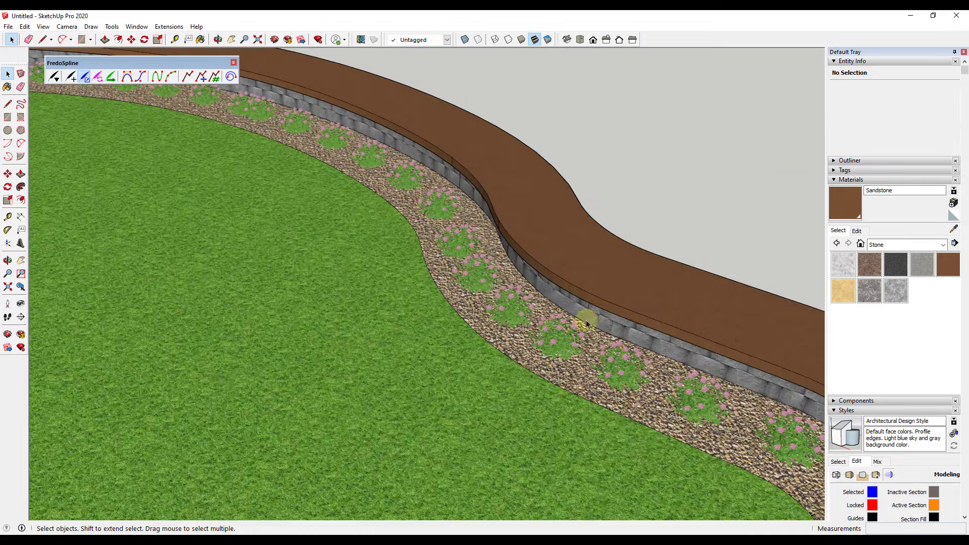
pyautogui.scroll(3, 528, 410)
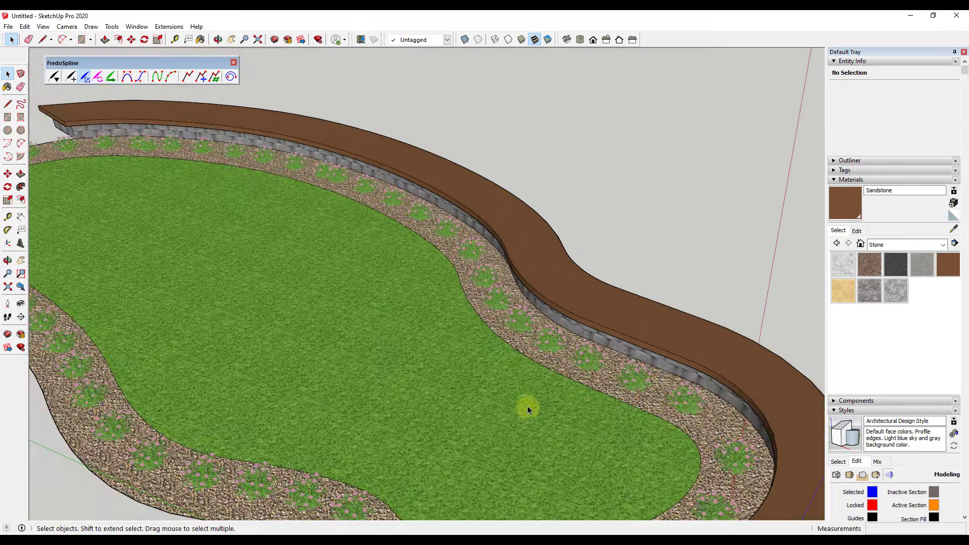
pyautogui.scroll(-5, 528, 409)
pyautogui.moveTo(499, 417); pyautogui.dragTo(499, 451, button='middle')
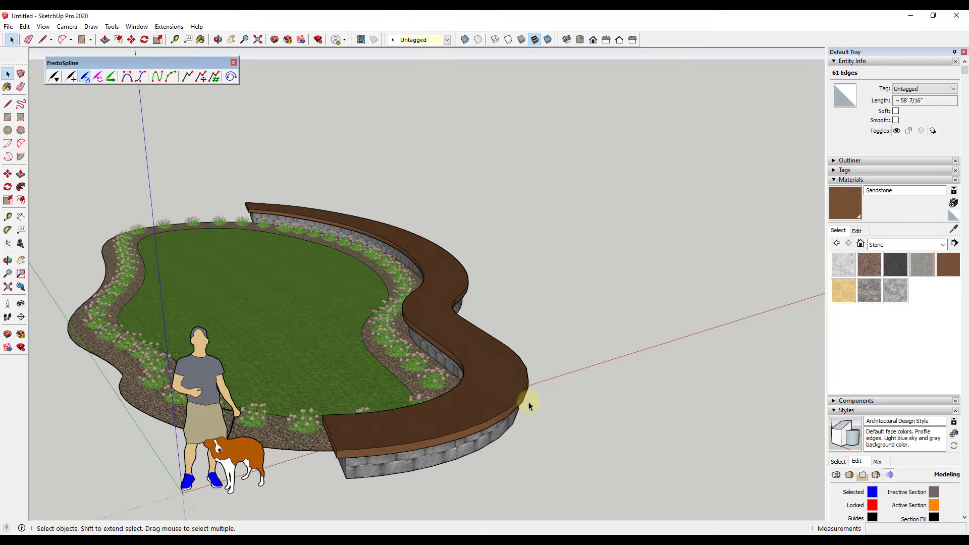
pyautogui.moveTo(499, 411); pyautogui.dragTo(497, 410, button='middle')
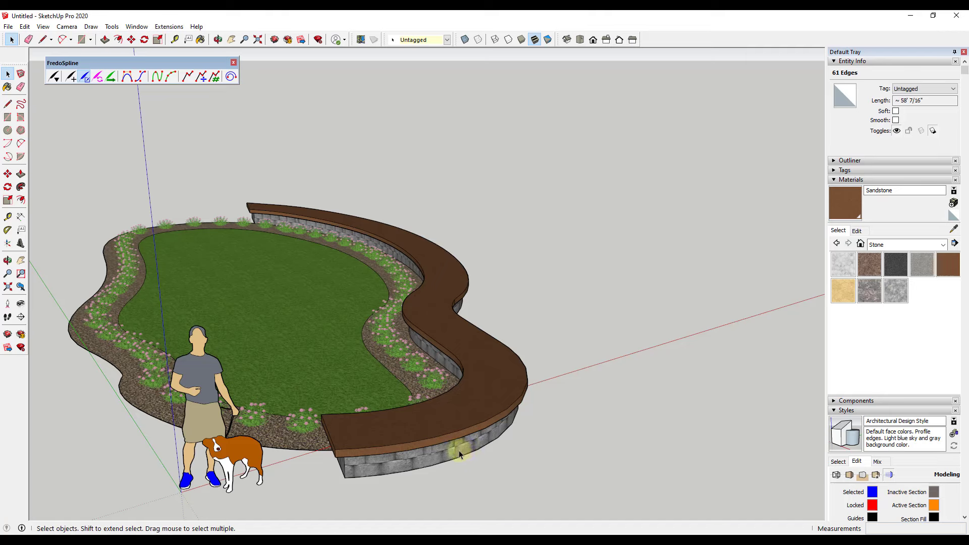
# Select both curves along the outer edge beneath the wall's cap and offset them outward by about 3' 3 1/2"
pyautogui.moveTo(480, 465); pyautogui.dragTo(425, 323, button='middle')
pyautogui.moveTo(444, 251); pyautogui.dragTo(391, 242, button='middle')
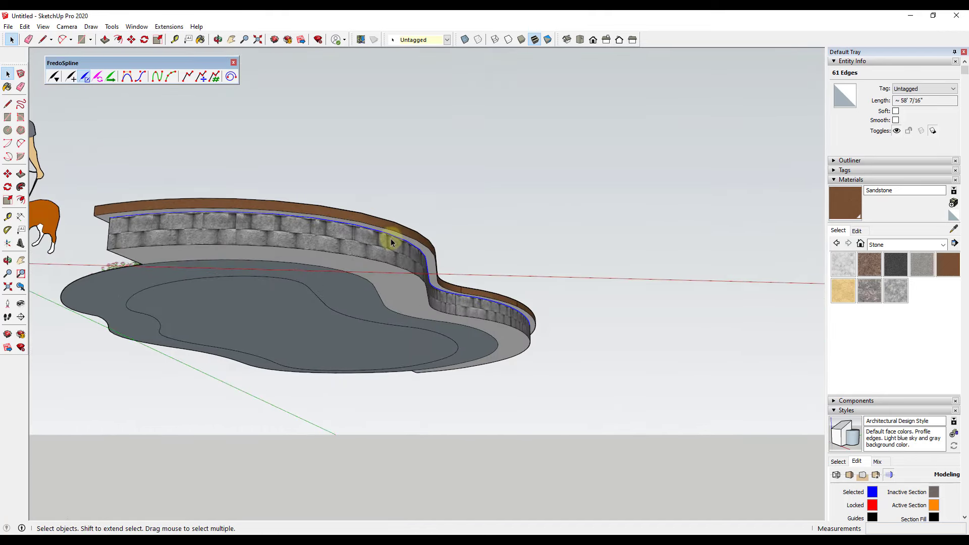
pyautogui.click(392, 237)
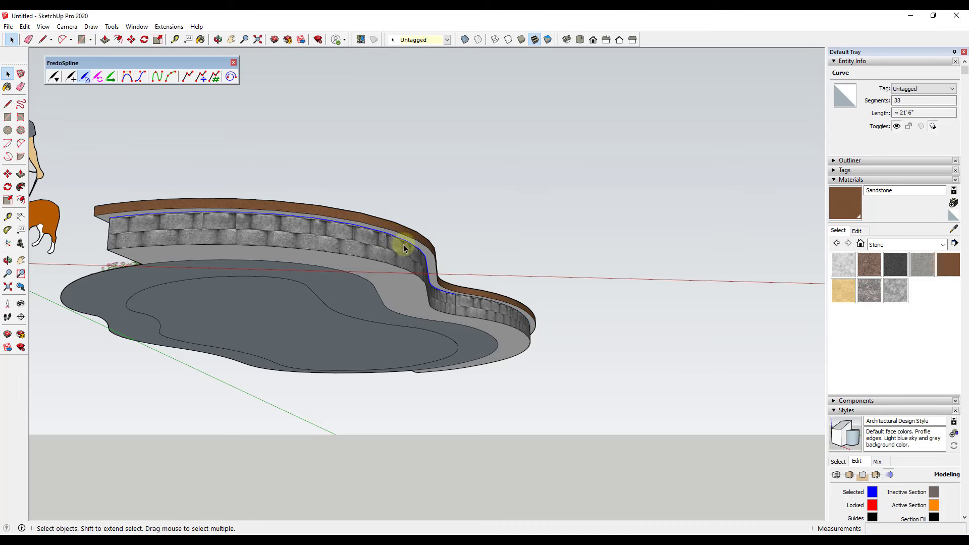
pyautogui.moveTo(177, 220); pyautogui.dragTo(422, 320, button='middle')
pyautogui.scroll(5, 422, 320)
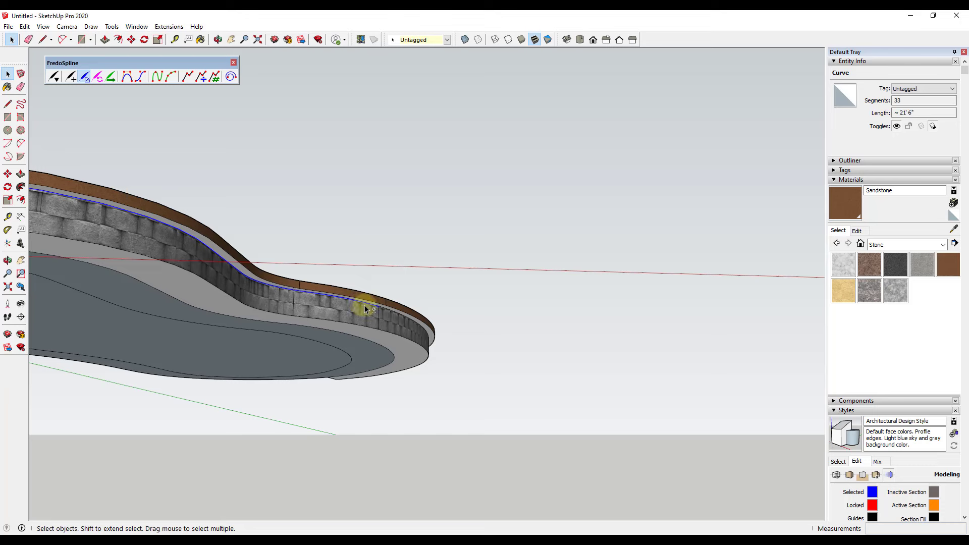
pyautogui.keyDown('shift'); pyautogui.click(386, 312); pyautogui.keyUp('shift')
pyautogui.moveTo(451, 315); pyautogui.dragTo(393, 361, button='middle')
pyautogui.press('f')
pyautogui.click(394, 361)
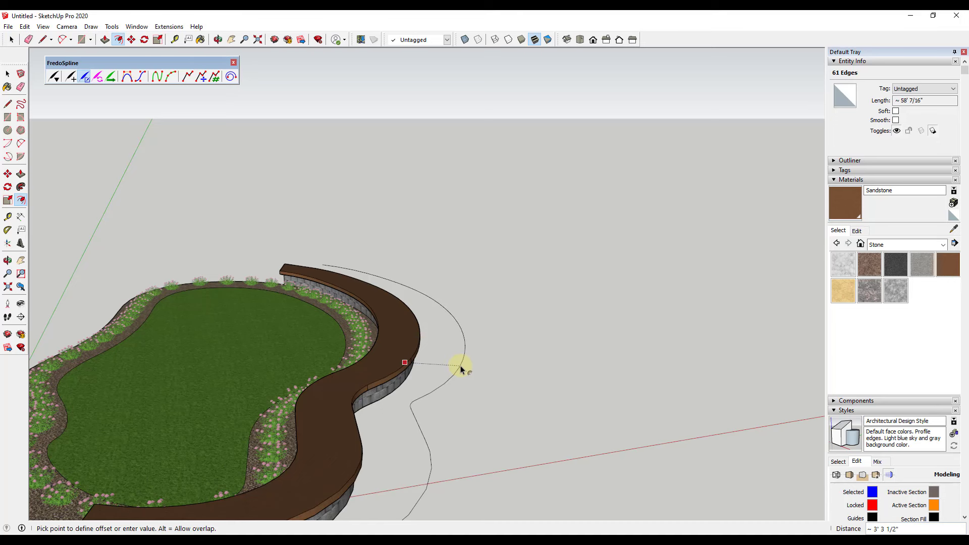
pyautogui.click(460, 370)
# Draw a line from the wall's outer corner at the end near the person across the offset curve to close that end
pyautogui.moveTo(469, 317); pyautogui.dragTo(328, 348, button='middle')
pyautogui.scroll(5, 344, 415)
pyautogui.moveTo(345, 416); pyautogui.dragTo(425, 286, button='middle')
pyautogui.press('l')
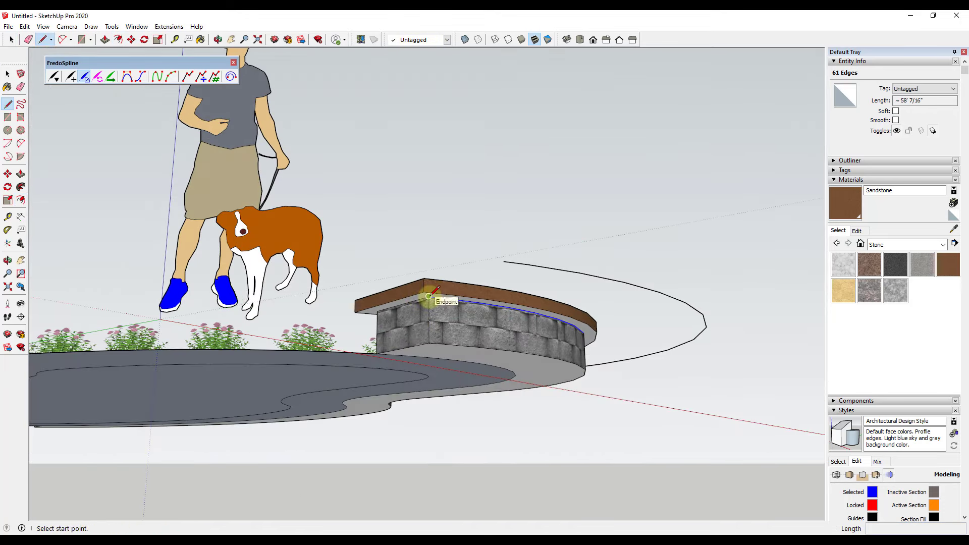
pyautogui.click(428, 296)
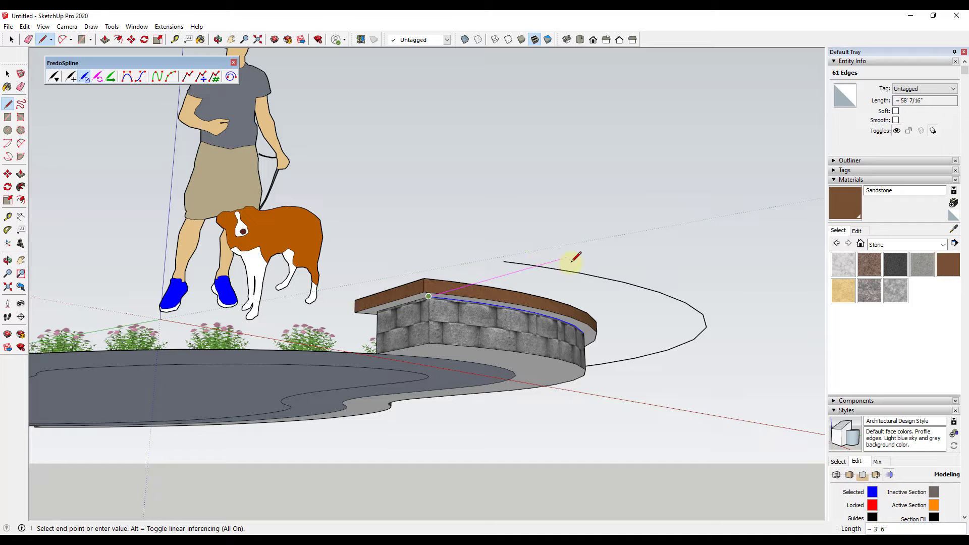
pyautogui.press('Escape')
pyautogui.press('space')
# Close the far end with a line from the wall's outer corner across the offset curve, and erase the overhanging piece
pyautogui.moveTo(590, 259); pyautogui.dragTo(109, 394, button='middle')
pyautogui.scroll(-3, 98, 400)
pyautogui.scroll(3, 780, 119)
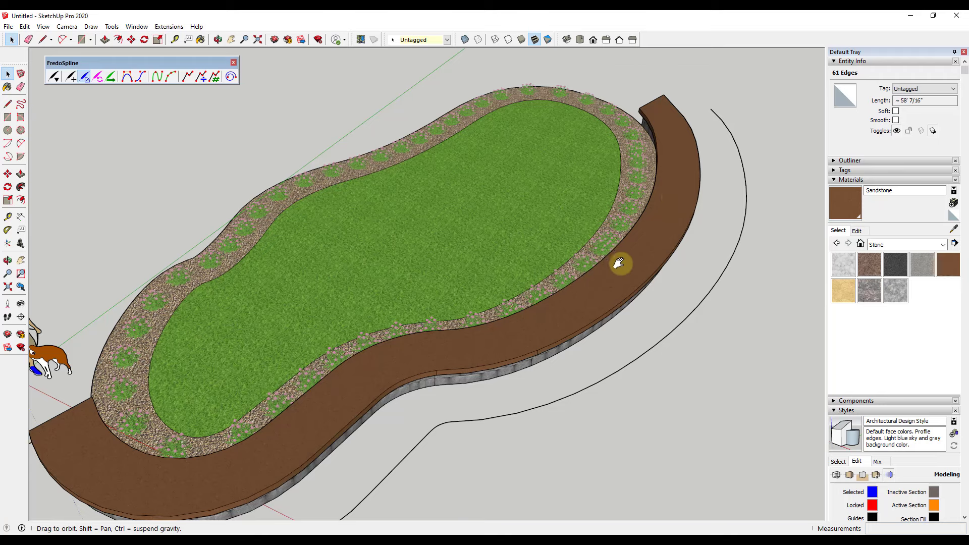
pyautogui.moveTo(621, 263); pyautogui.dragTo(528, 222, button='middle')
pyautogui.scroll(2, 571, 342)
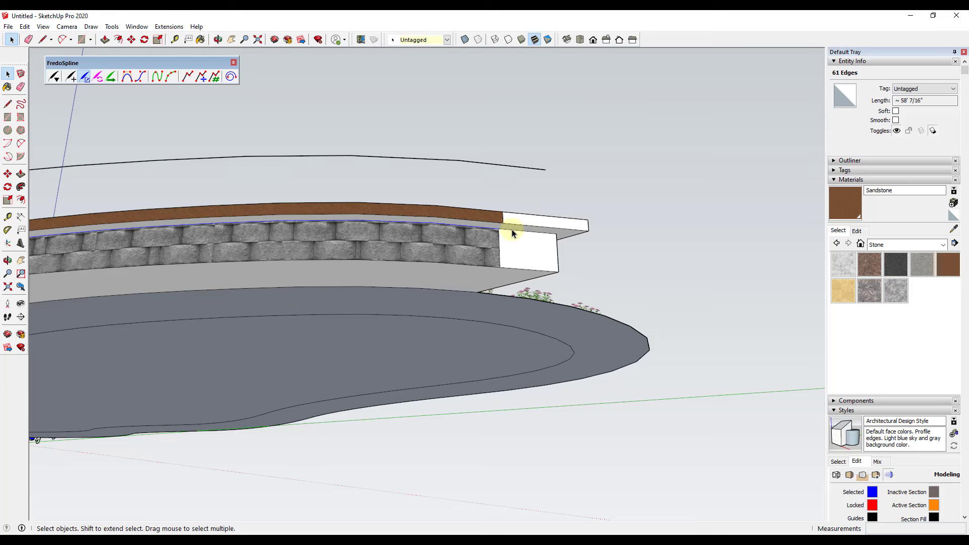
pyautogui.press('f')
pyautogui.press('space')
pyautogui.press('l')
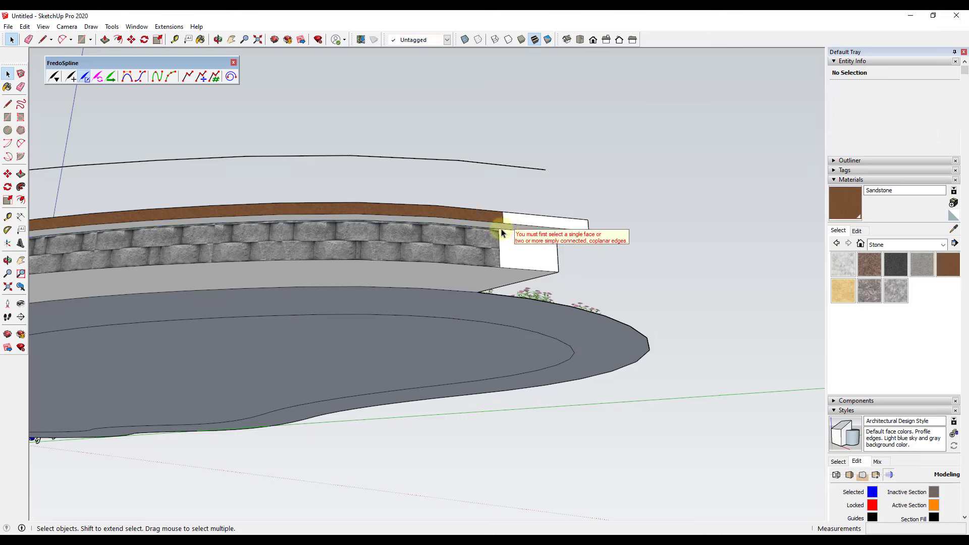
pyautogui.click(498, 228)
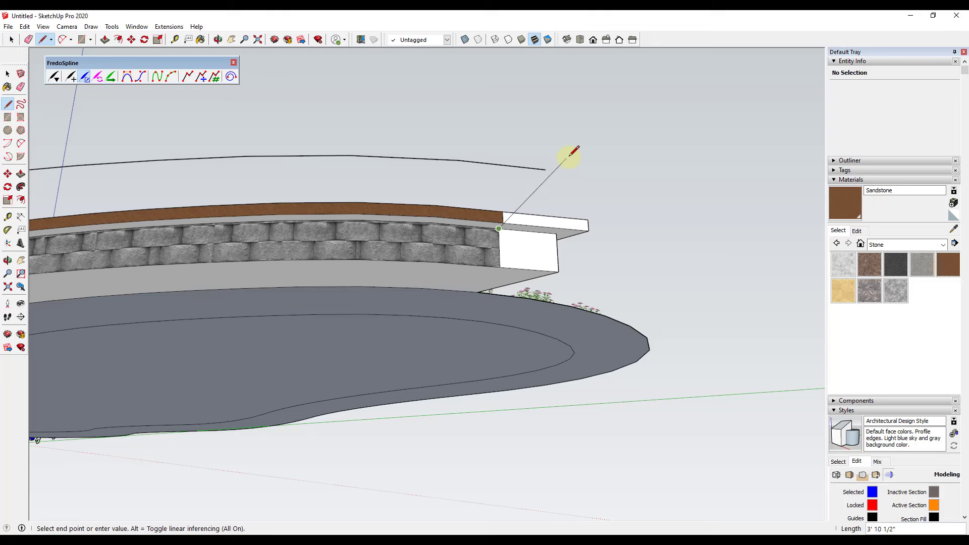
pyautogui.press('space')
pyautogui.moveTo(560, 146)
pyautogui.mouseDown(button='middle')
pyautogui.moveTo(580, 220)
pyautogui.moveTo(645, 363)
pyautogui.mouseUp(button='middle')
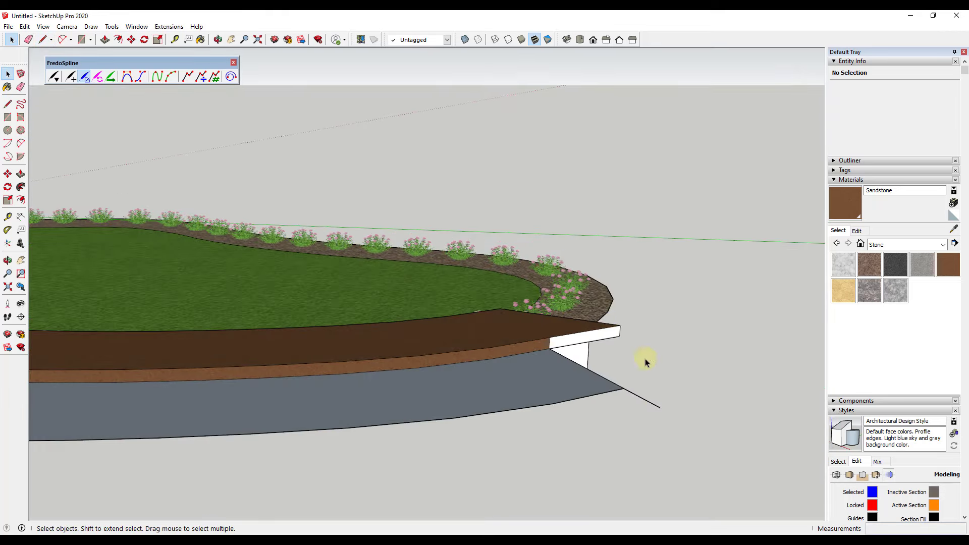
pyautogui.press('e')
pyautogui.moveTo(650, 396)
pyautogui.mouseDown(button='middle')
pyautogui.moveTo(696, 327)
pyautogui.moveTo(368, 385)
pyautogui.moveTo(611, 389)
pyautogui.moveTo(690, 316)
pyautogui.moveTo(471, 362)
pyautogui.moveTo(674, 346)
pyautogui.moveTo(677, 320)
pyautogui.moveTo(612, 427)
pyautogui.moveTo(629, 437)
pyautogui.mouseUp(button='middle')
# Reverse the new face outside the wall and paint it with Groundcover Wood Mix from the landscaping and fencing materials
pyautogui.rightClick(653, 434)
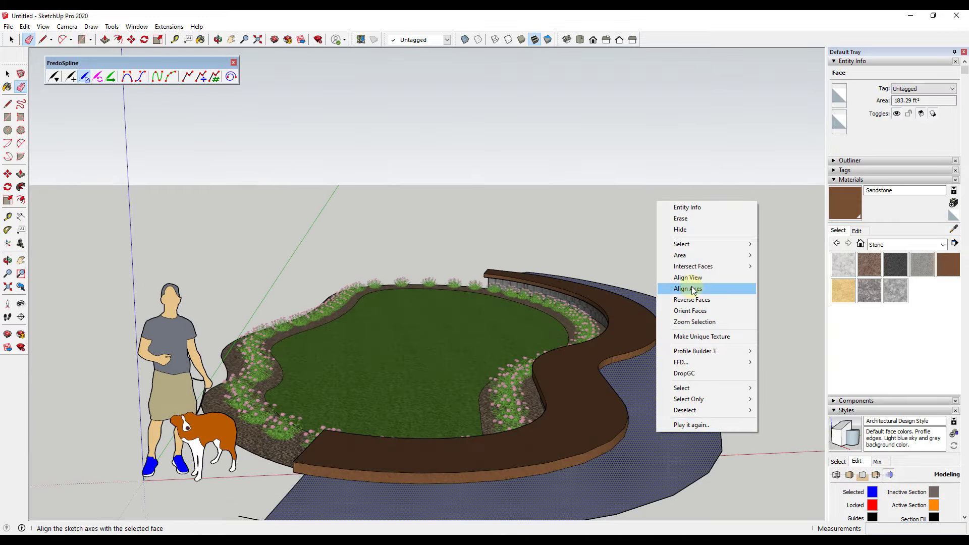
pyautogui.click(697, 301)
pyautogui.click(906, 245)
pyautogui.click(898, 298)
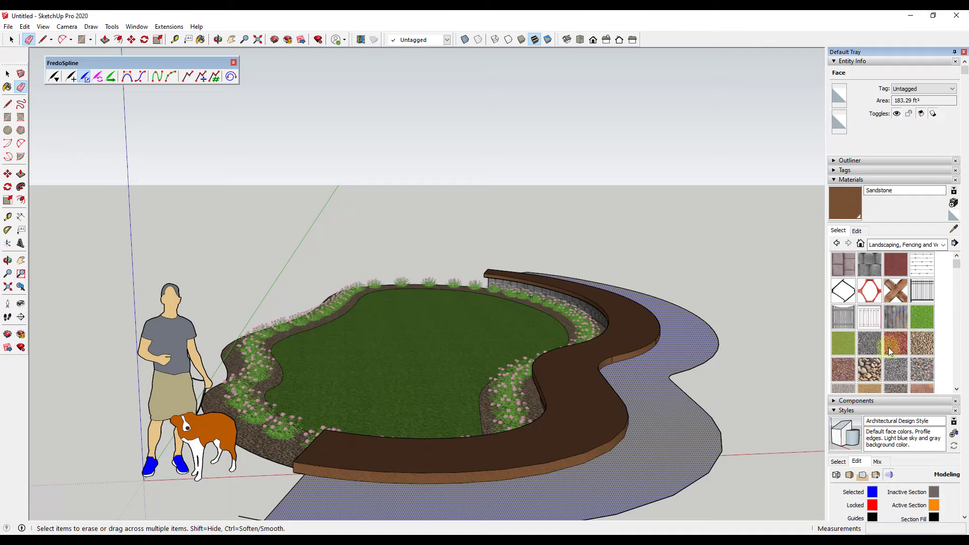
pyautogui.scroll(-2, 908, 290)
pyautogui.scroll(-2, 907, 290)
pyautogui.scroll(1, 903, 292)
pyautogui.click(898, 279)
pyautogui.click(696, 411)
# Erase the stray line ends sticking out past the outer planting strip at the end near the person
pyautogui.moveTo(695, 411); pyautogui.dragTo(731, 410, button='middle')
pyautogui.press('space')
pyautogui.scroll(-2, 675, 374)
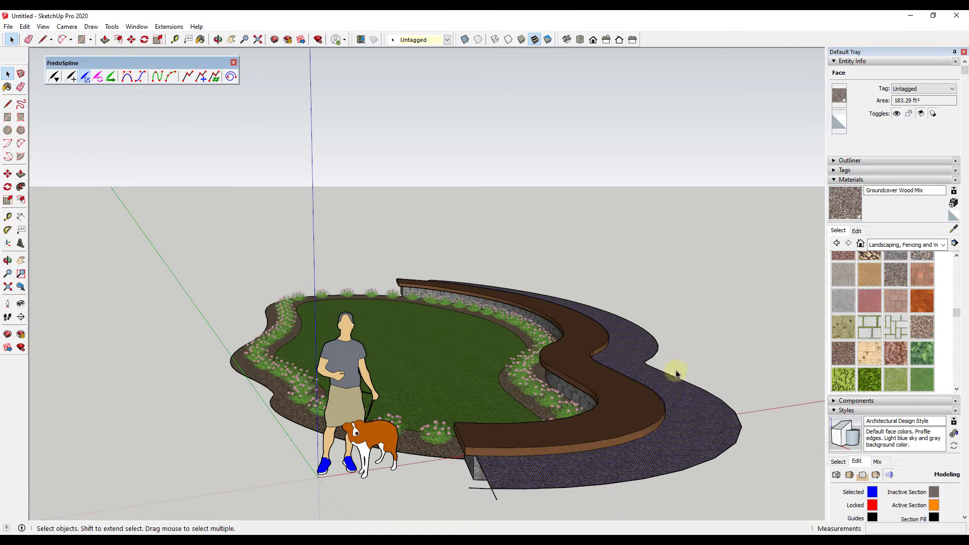
pyautogui.moveTo(671, 381); pyautogui.dragTo(665, 397, button='middle')
pyautogui.scroll(-3, 510, 347)
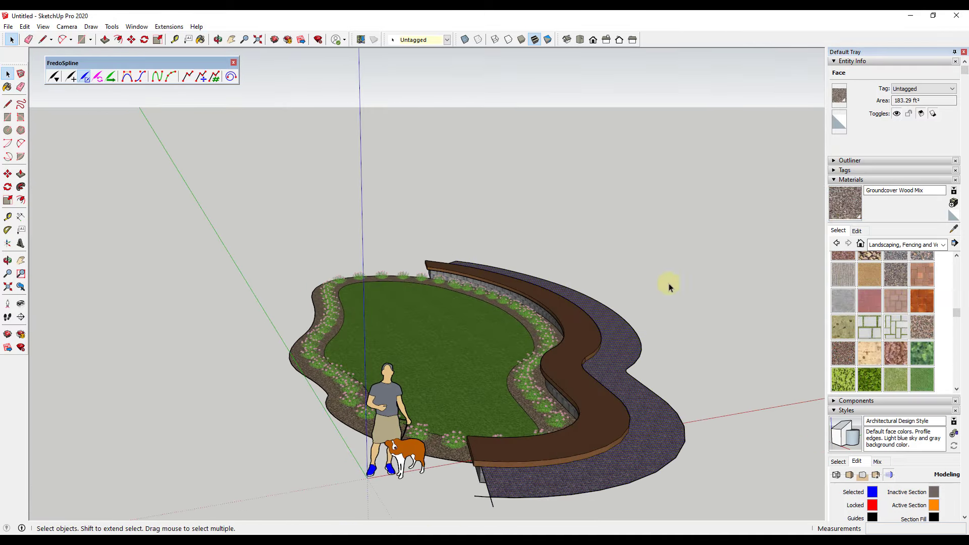
pyautogui.scroll(-3, 675, 363)
pyautogui.scroll(4, 550, 469)
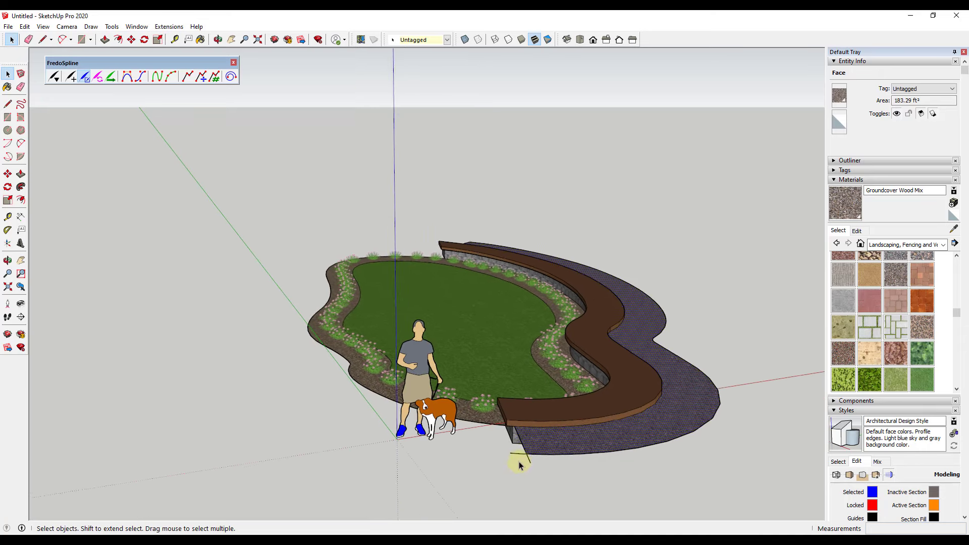
pyautogui.press('e')
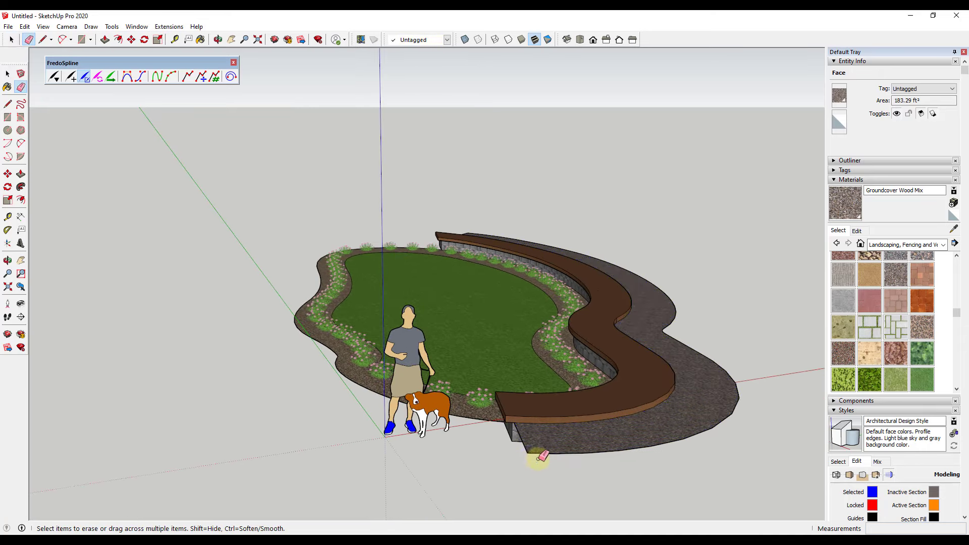
pyautogui.moveTo(542, 457)
pyautogui.mouseDown(button='middle')
pyautogui.moveTo(593, 443)
pyautogui.moveTo(580, 386)
pyautogui.mouseUp(button='middle')
pyautogui.press('space')
pyautogui.moveTo(744, 372)
pyautogui.mouseDown(button='middle')
pyautogui.moveTo(698, 401)
pyautogui.moveTo(646, 293)
pyautogui.mouseUp(button='middle')
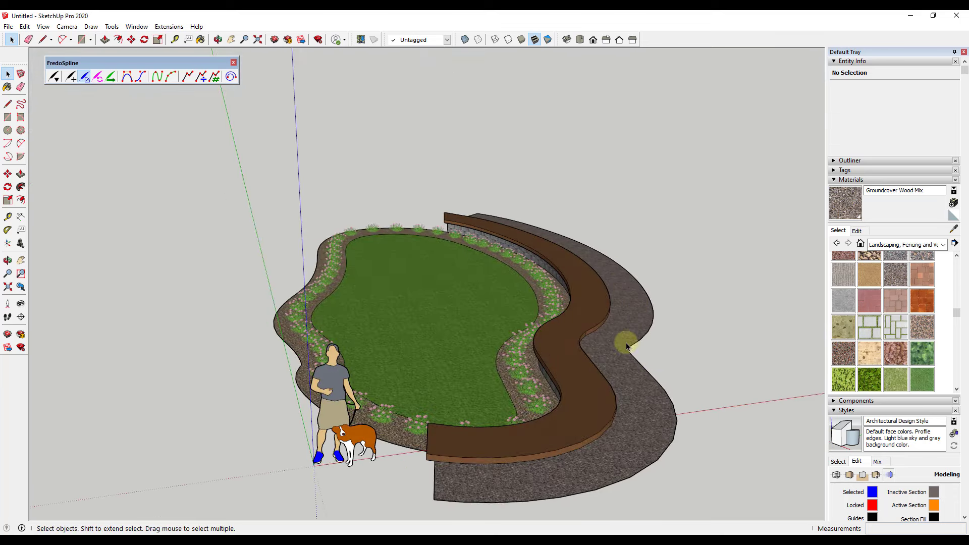